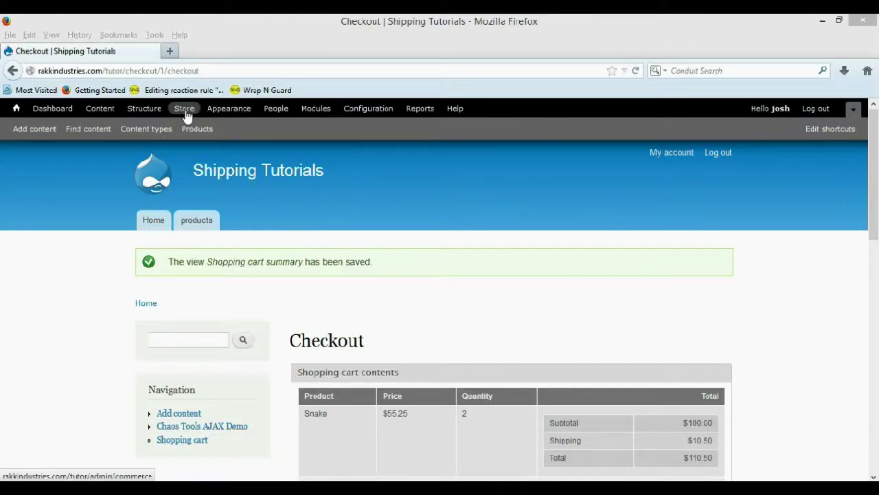
# Step: Open the store admin in a new tab and view the shopping cart listing Snake and Zebra
pyautogui.rightClick(187, 116)
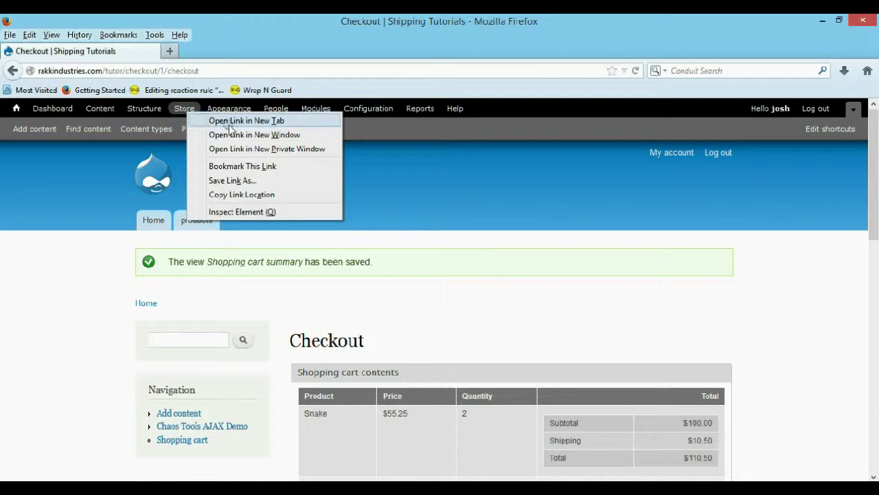
pyautogui.click(231, 121)
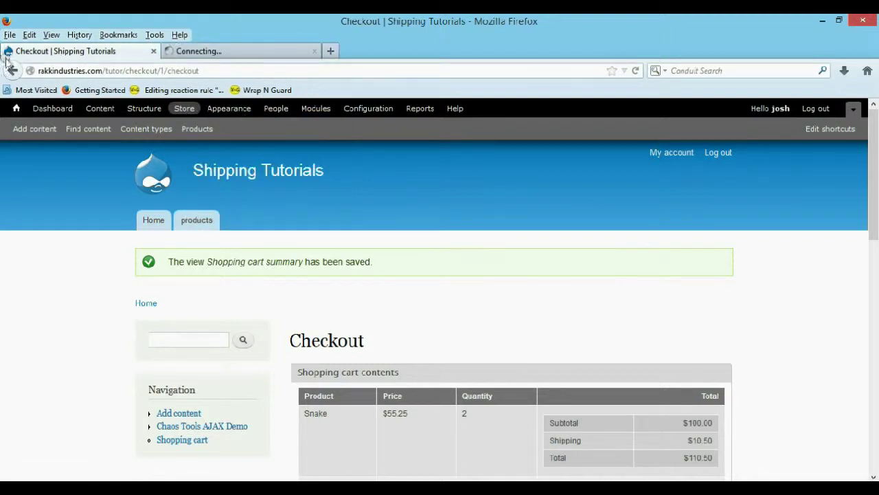
pyautogui.click(152, 220)
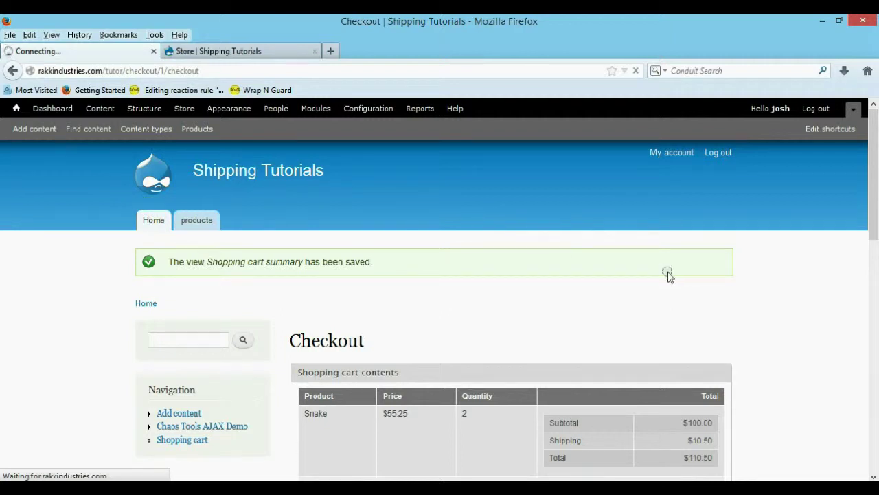
pyautogui.scroll(-2, 668, 274)
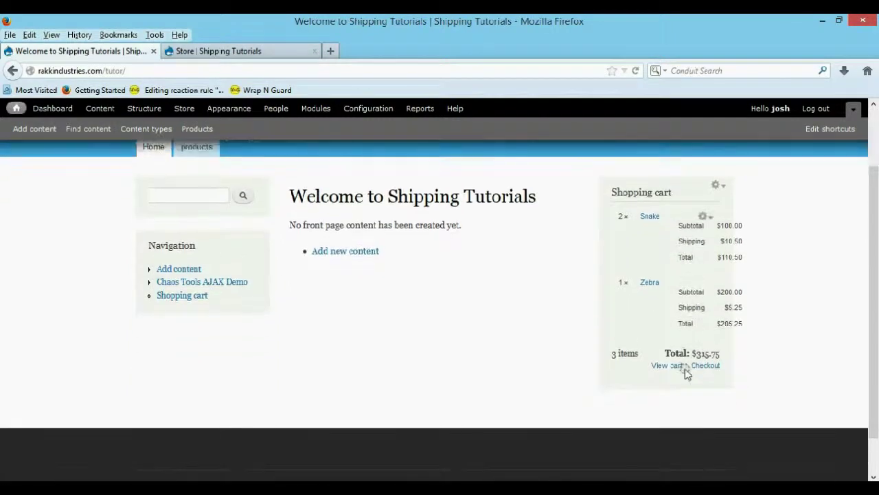
pyautogui.click(668, 368)
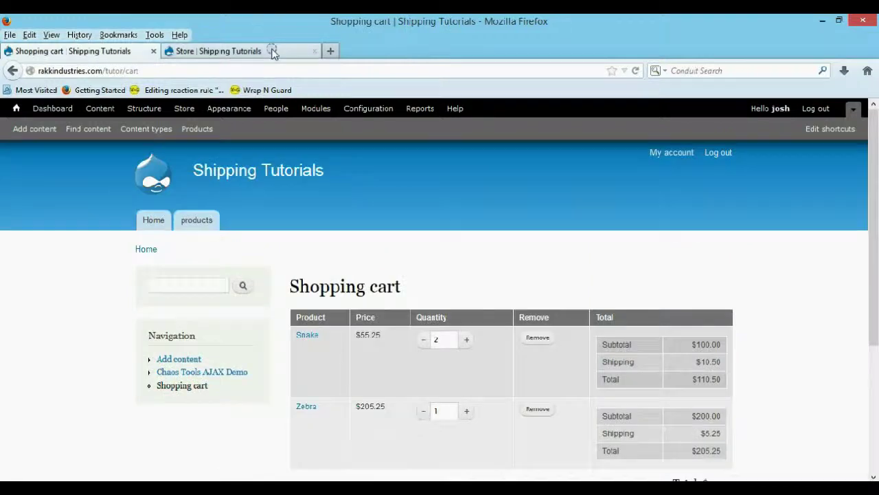
# Step: Clone the Shipping For All Products rule from the Product pricing rules list
pyautogui.click(273, 54)
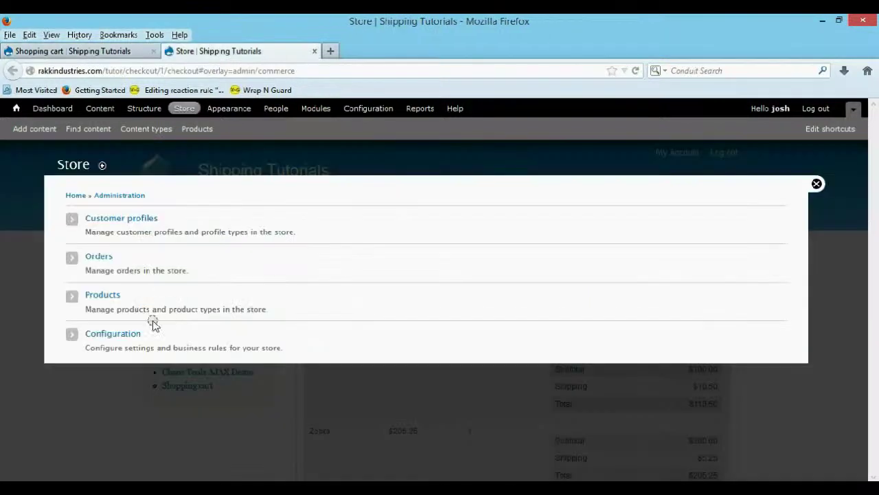
pyautogui.click(126, 340)
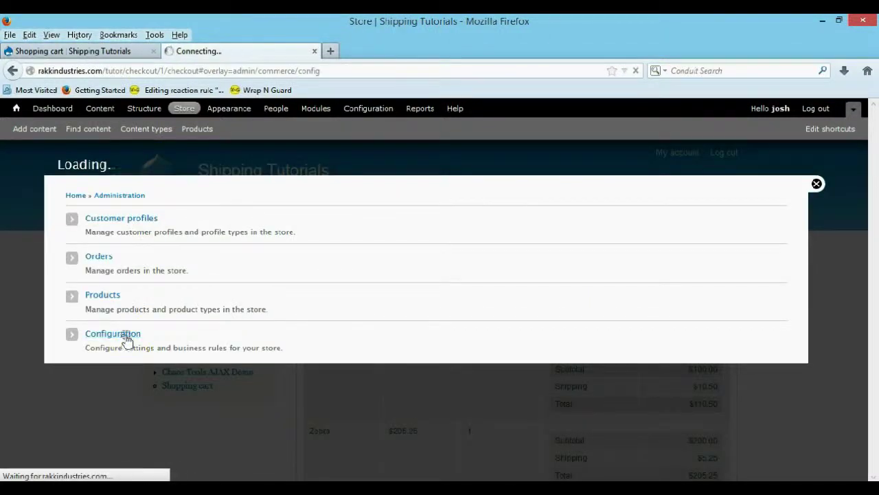
pyautogui.scroll(-5, 117, 303)
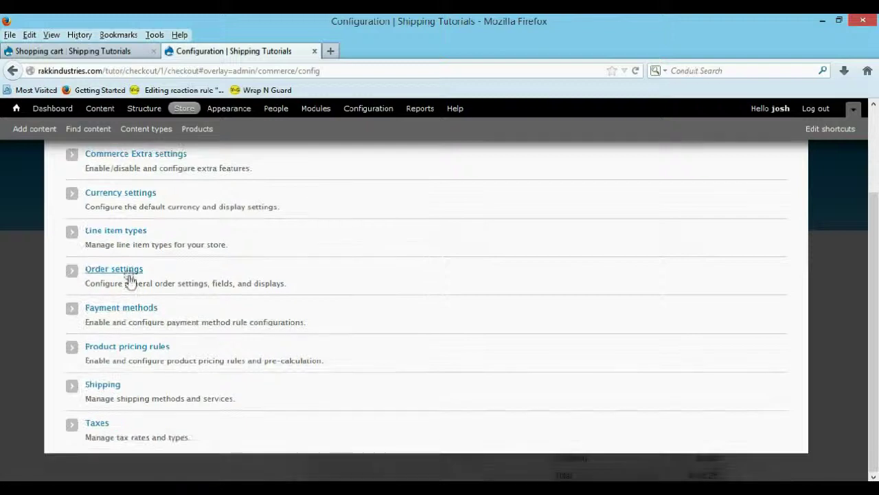
pyautogui.click(131, 347)
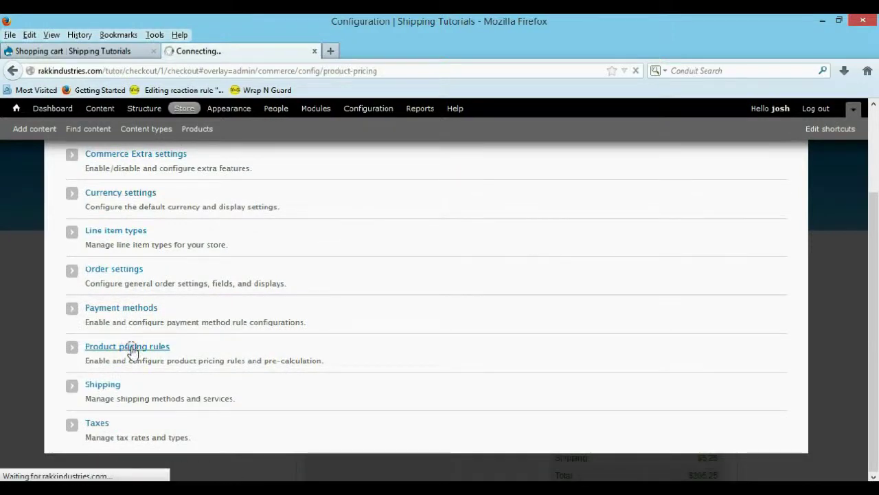
pyautogui.scroll(-3, 336, 289)
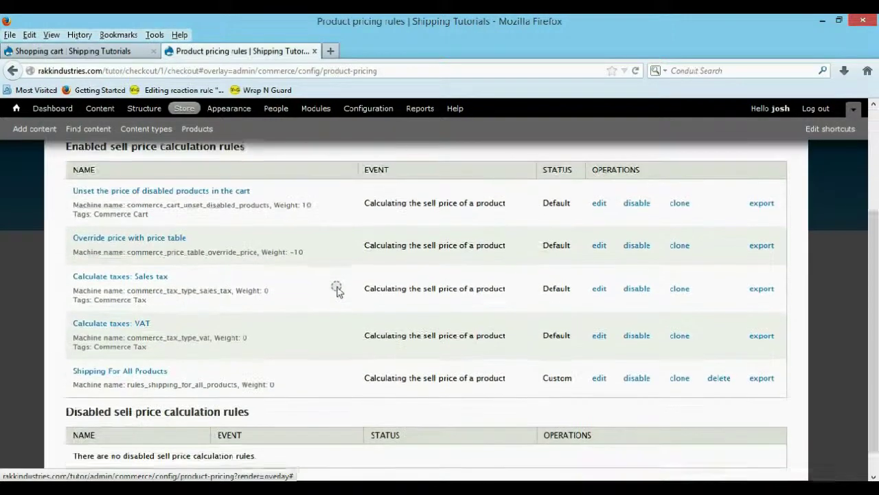
pyautogui.scroll(-1, 309, 303)
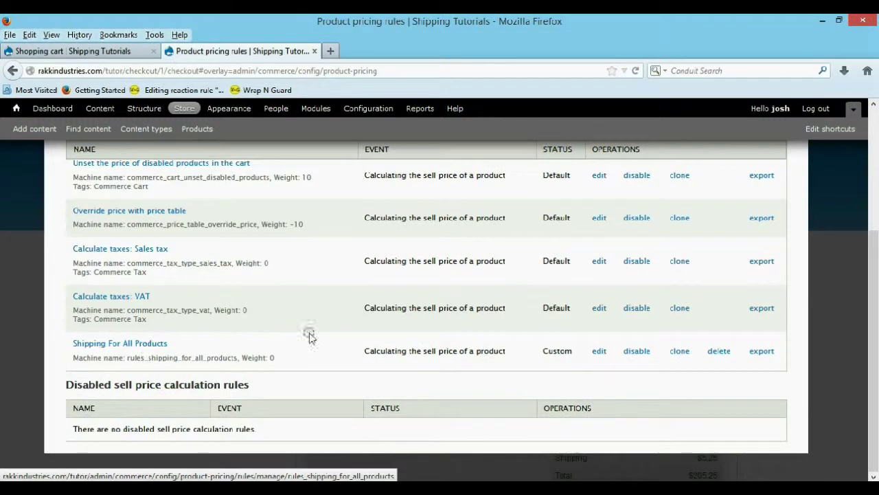
pyautogui.click(679, 351)
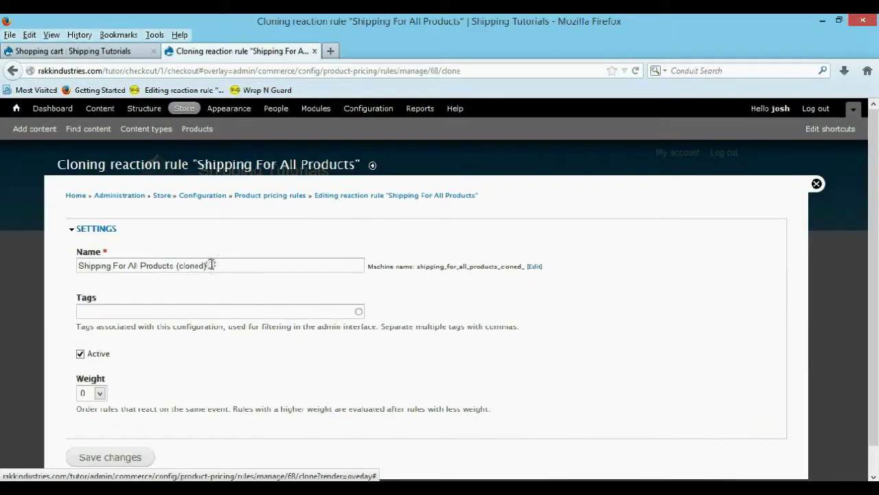
pyautogui.moveTo(211, 265); pyautogui.dragTo(132, 266)
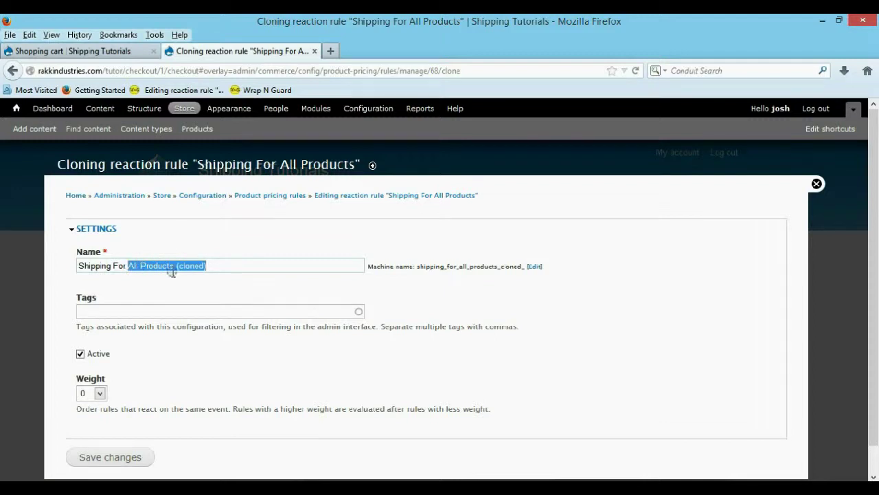
# Step: Rename the cloned rule to 'Shipping For Snake' and save it
pyautogui.write('Sna')
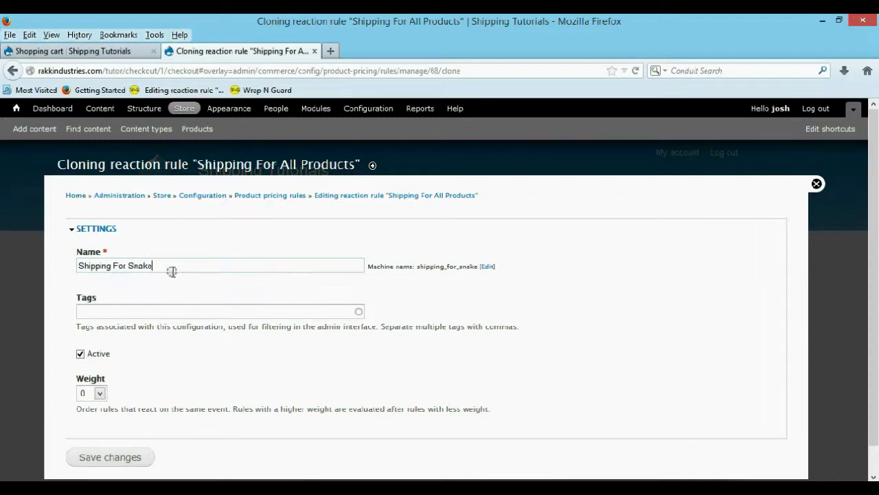
pyautogui.write('ke')
pyautogui.scroll(-1, 171, 272)
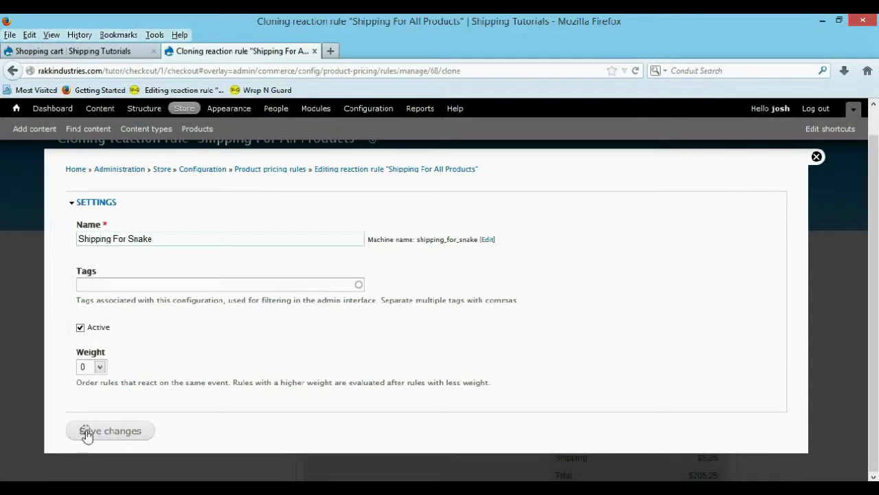
pyautogui.click(87, 434)
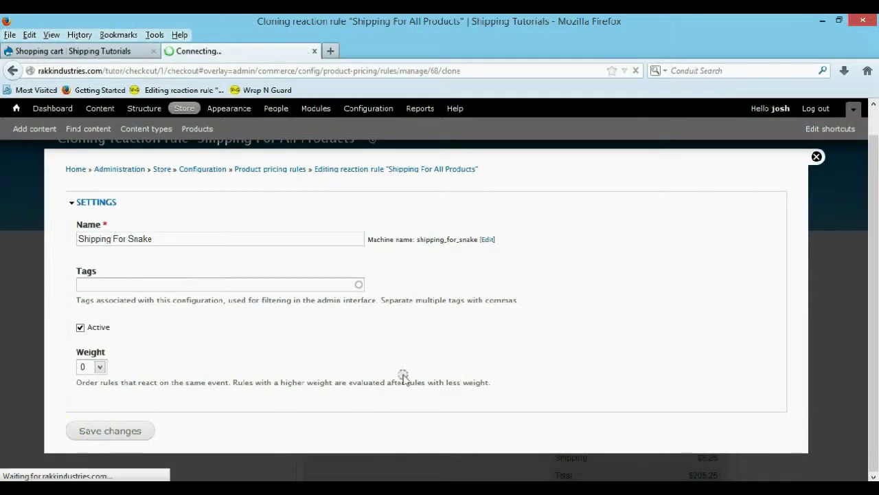
pyautogui.scroll(-2, 526, 355)
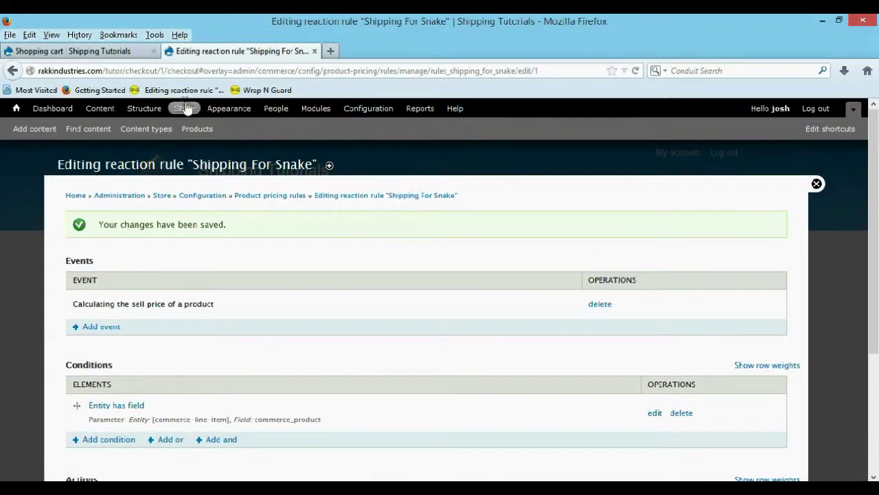
pyautogui.click(186, 108)
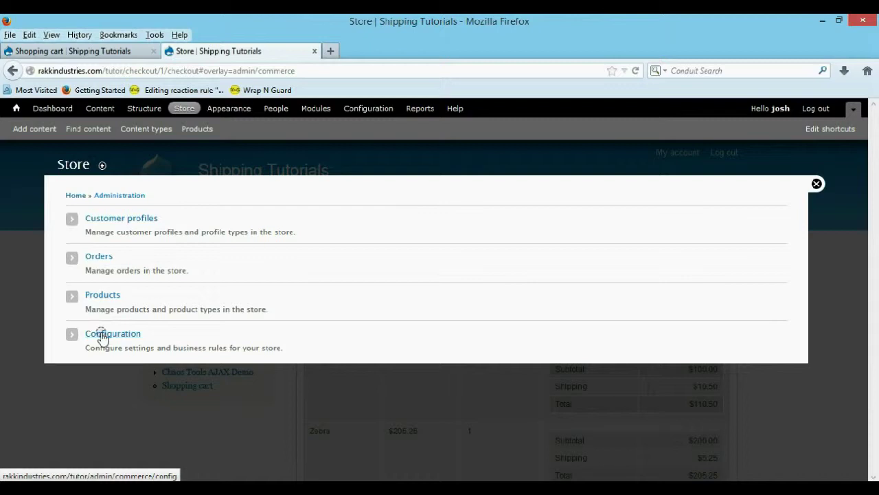
# Step: Open the Shipping For All Products rule for editing from Product pricing rules
pyautogui.click(103, 334)
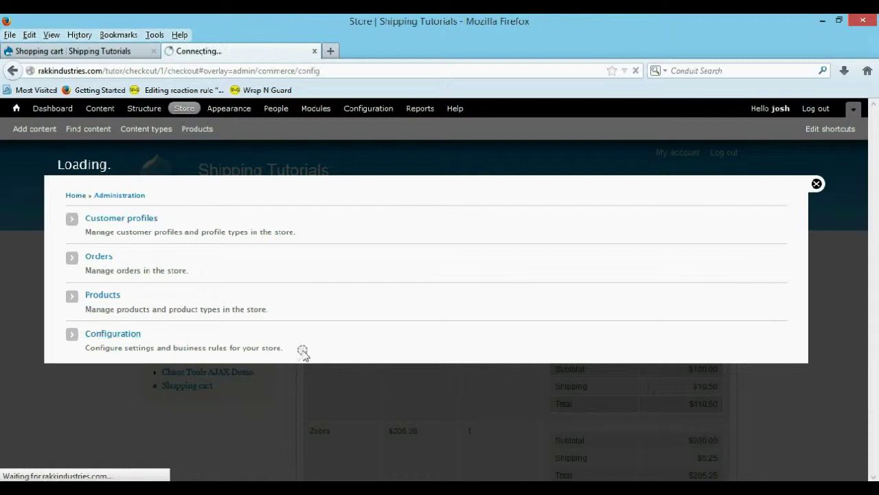
pyautogui.scroll(-4, 268, 349)
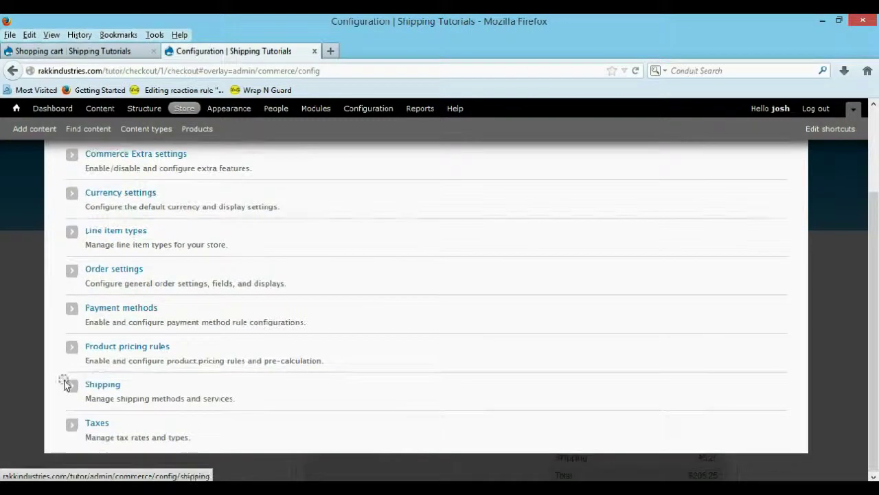
pyautogui.click(121, 350)
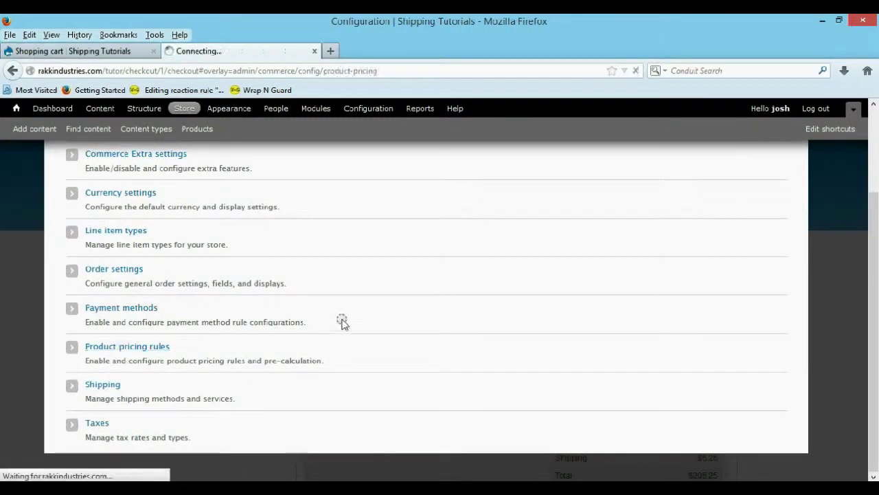
pyautogui.scroll(-6, 343, 320)
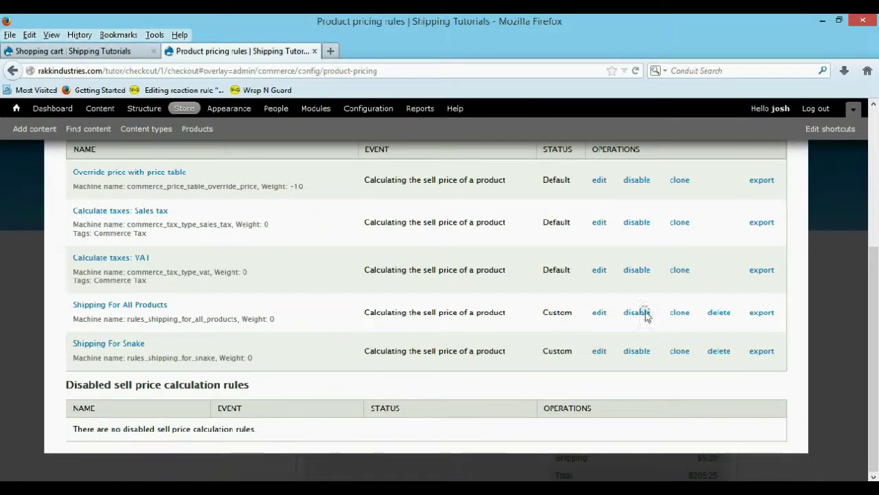
pyautogui.click(599, 312)
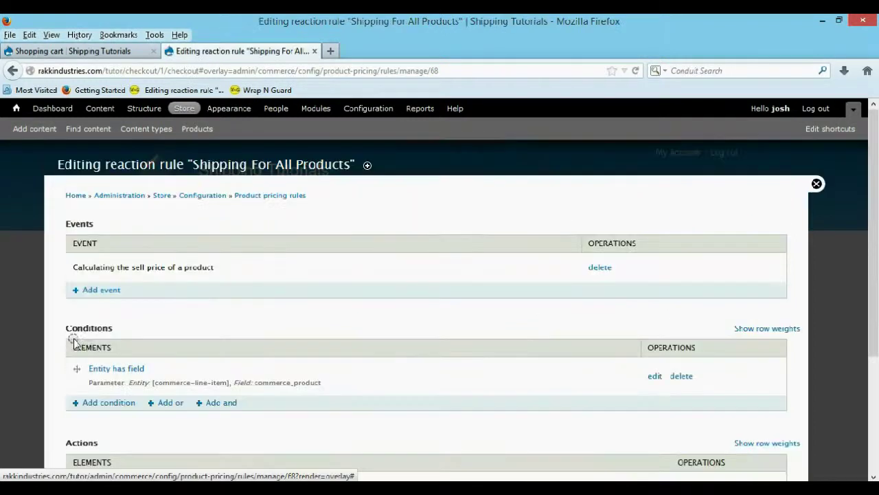
# Step: Expand the rule's settings and change its name to 'Shipping For Zebra'
pyautogui.scroll(-5, 73, 344)
pyautogui.click(98, 401)
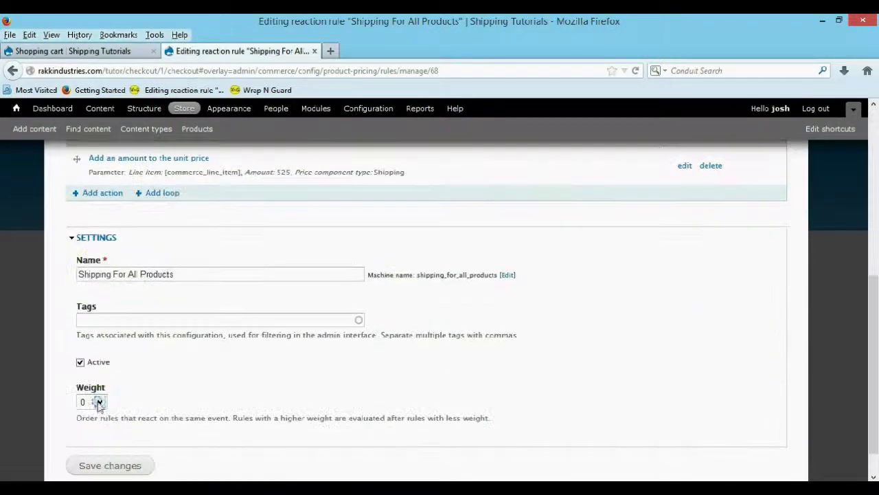
pyautogui.moveTo(176, 273); pyautogui.dragTo(135, 273)
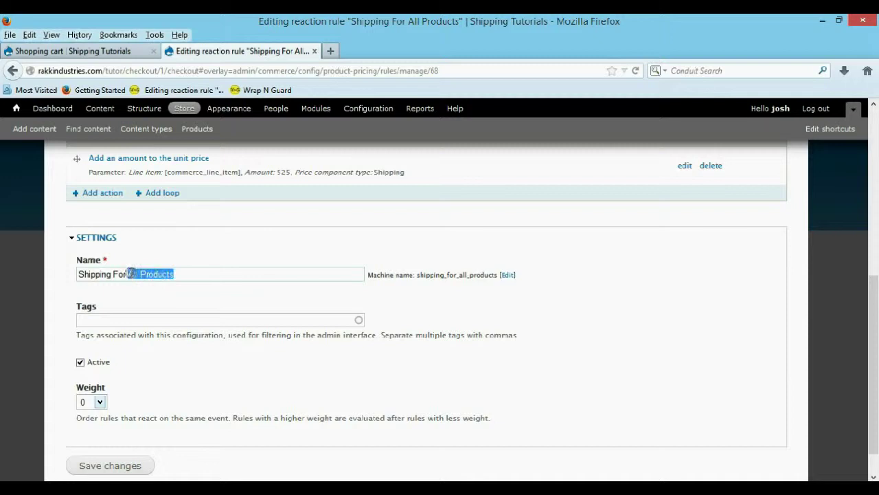
pyautogui.write('a')
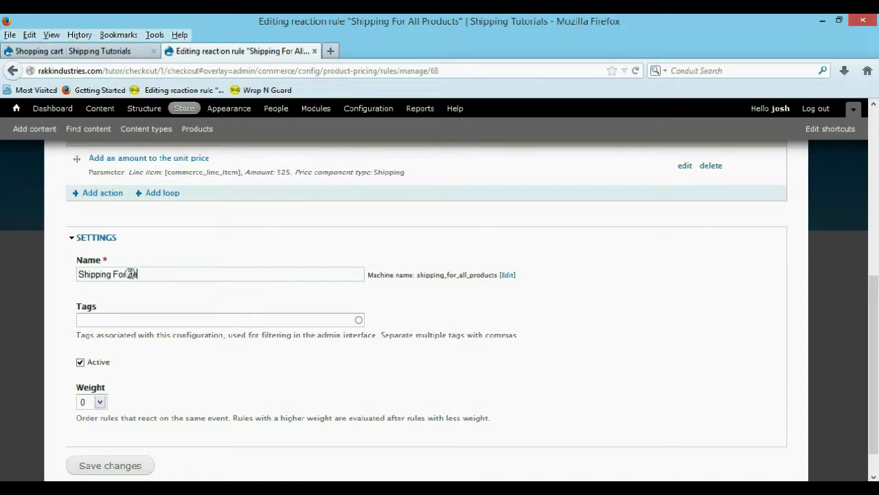
pyautogui.scroll(-1, 130, 275)
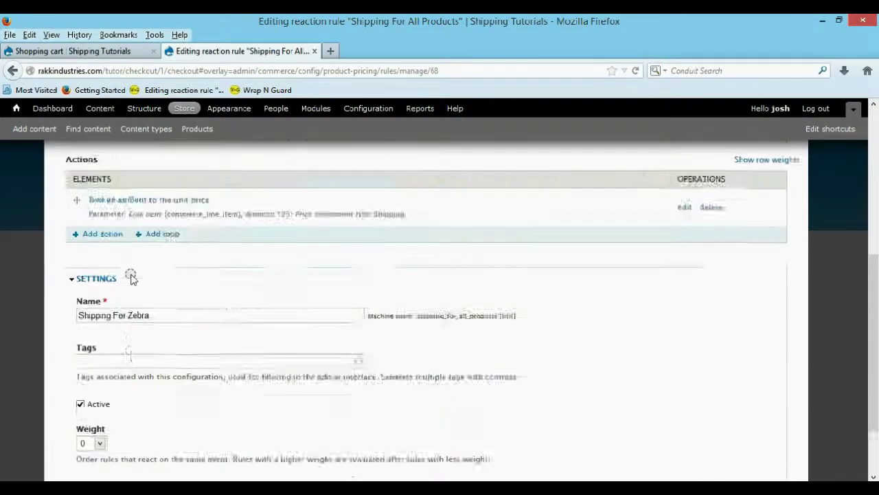
pyautogui.scroll(5, 240, 357)
pyautogui.click(269, 357)
pyautogui.scroll(2, 237, 254)
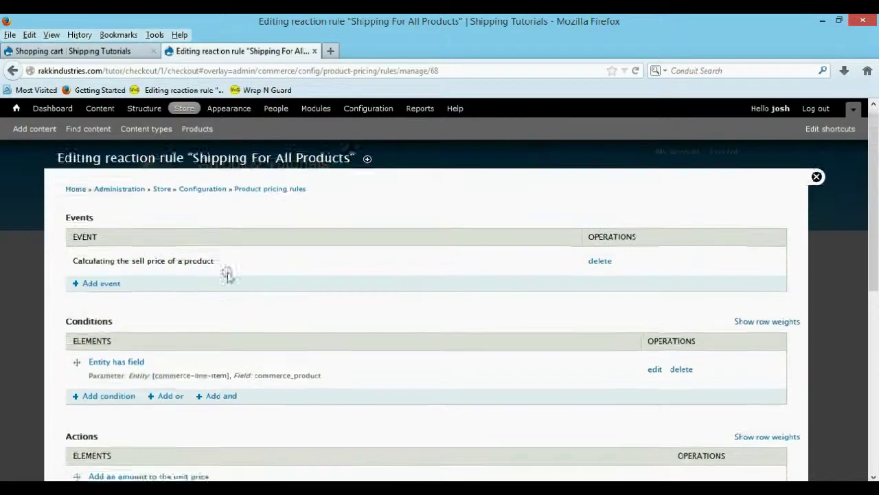
pyautogui.scroll(-4, 215, 304)
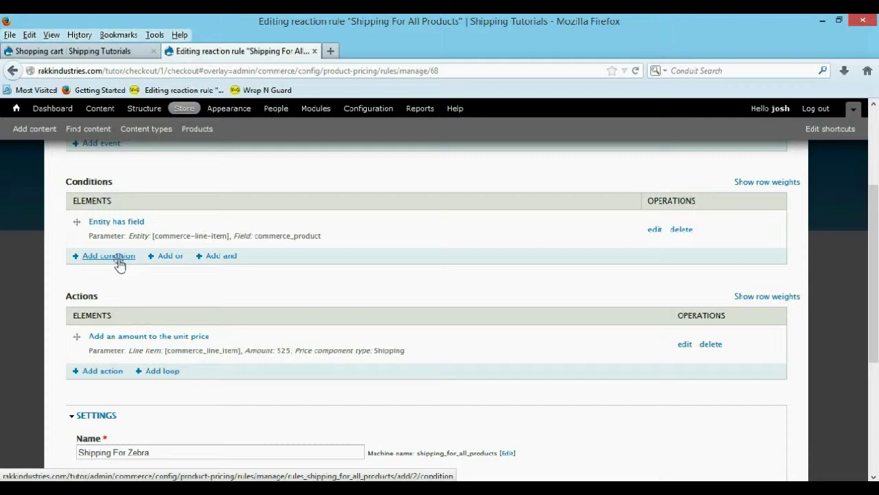
# Step: Add a Data comparison condition on commerce-line-item:commerce-product:sku
pyautogui.click(108, 255)
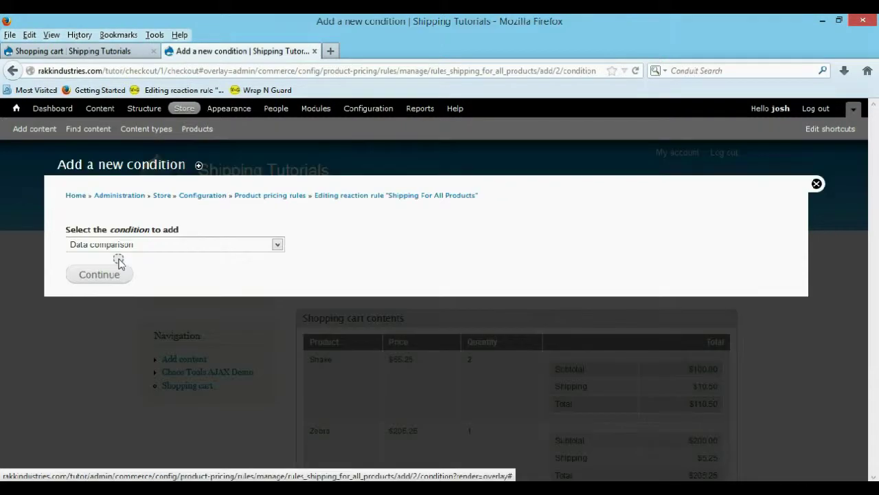
pyautogui.click(129, 245)
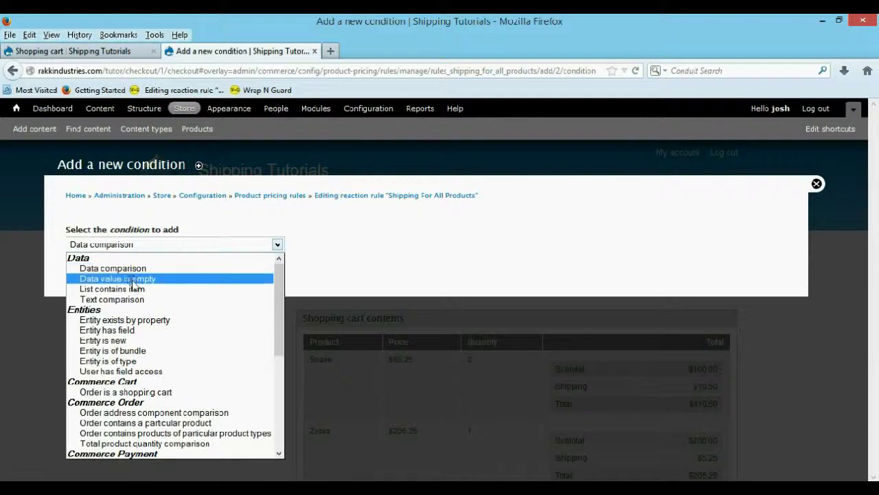
pyautogui.click(170, 221)
pyautogui.click(103, 275)
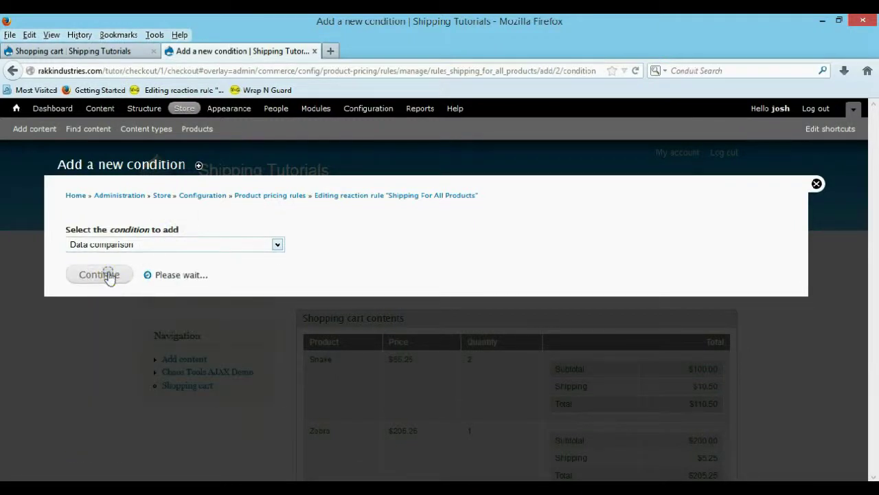
pyautogui.click(125, 301)
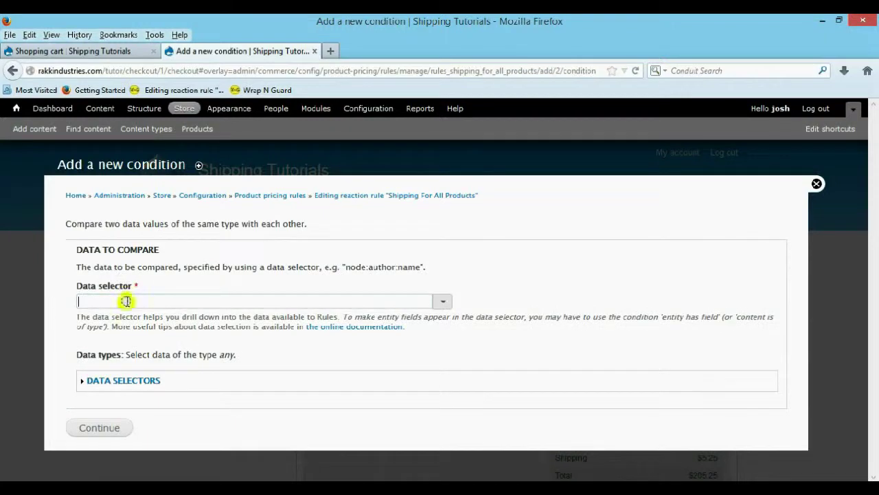
pyautogui.click(443, 301)
pyautogui.click(443, 301)
pyautogui.click(443, 301)
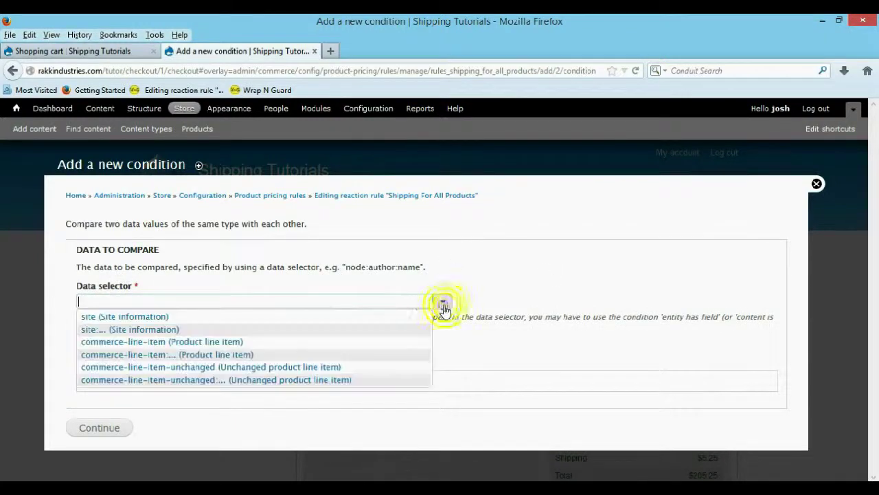
pyautogui.click(243, 356)
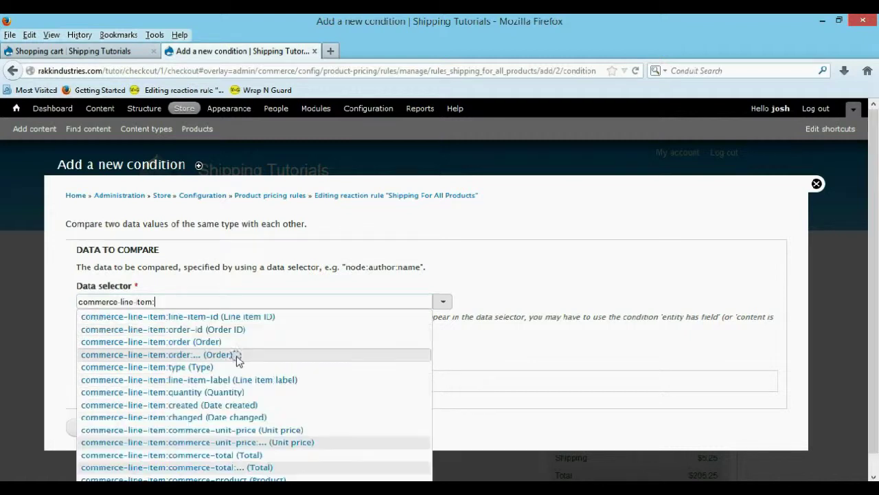
pyautogui.scroll(-1, 240, 359)
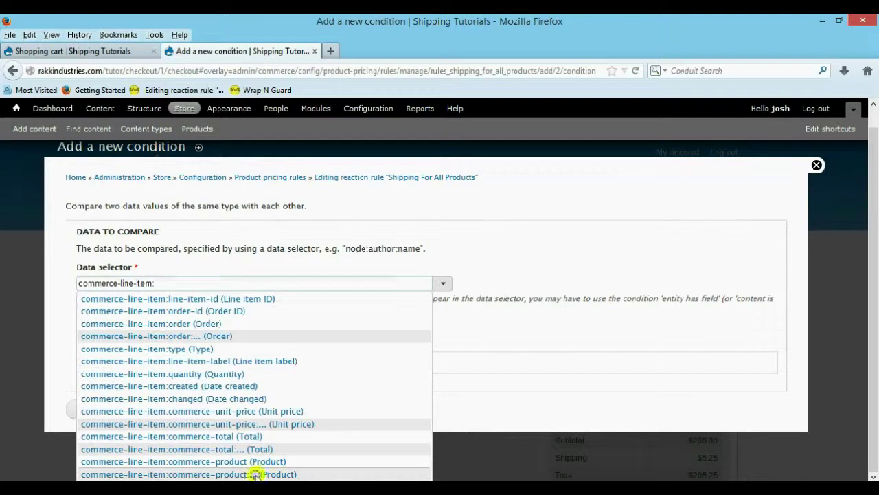
pyautogui.click(254, 474)
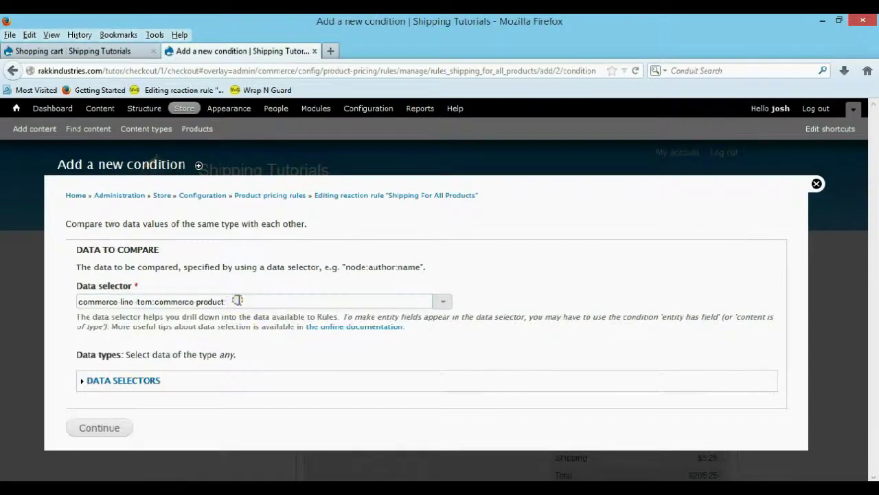
pyautogui.click(245, 329)
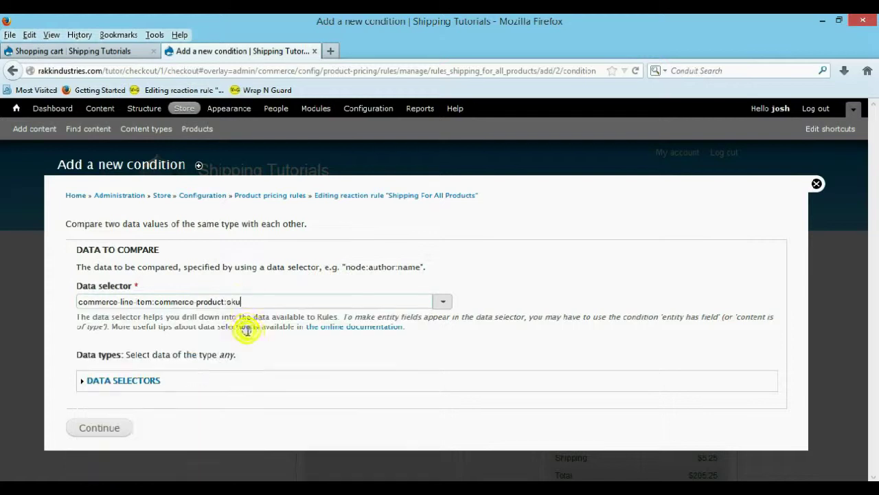
pyautogui.click(108, 426)
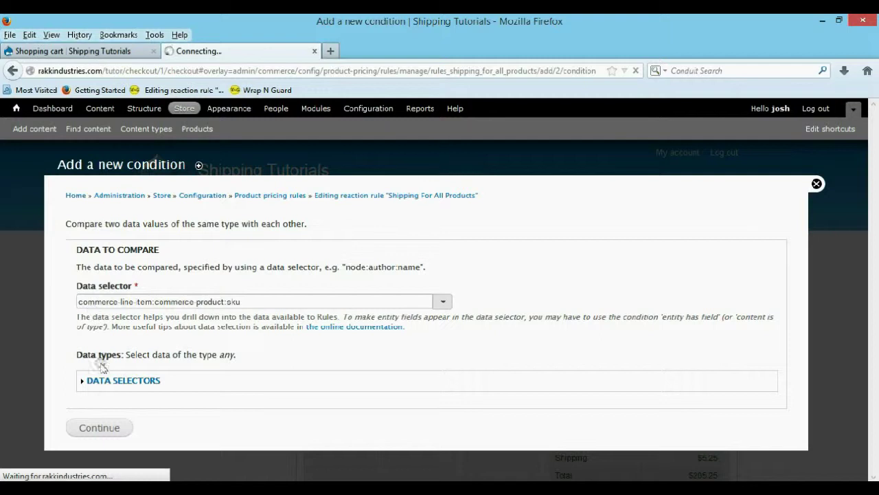
pyautogui.click(103, 428)
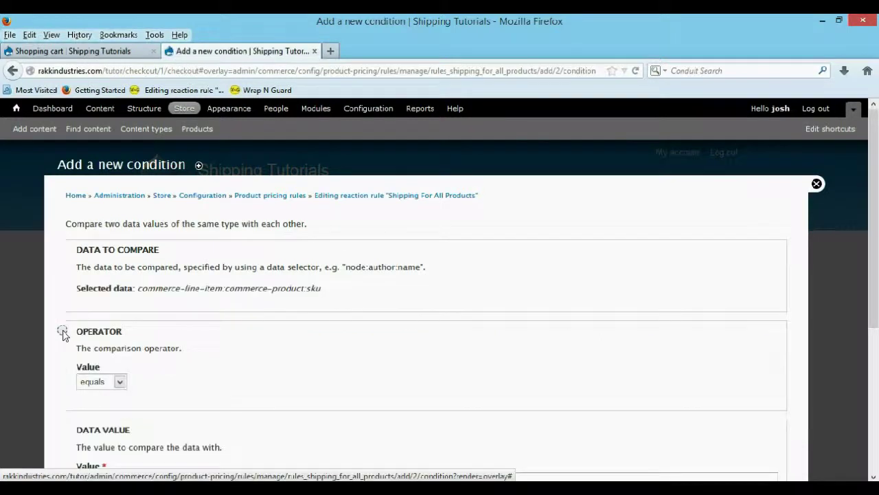
# Step: Set the comparison value to Zebra_001 and save the condition
pyautogui.scroll(-3, 62, 333)
pyautogui.scroll(4, 134, 268)
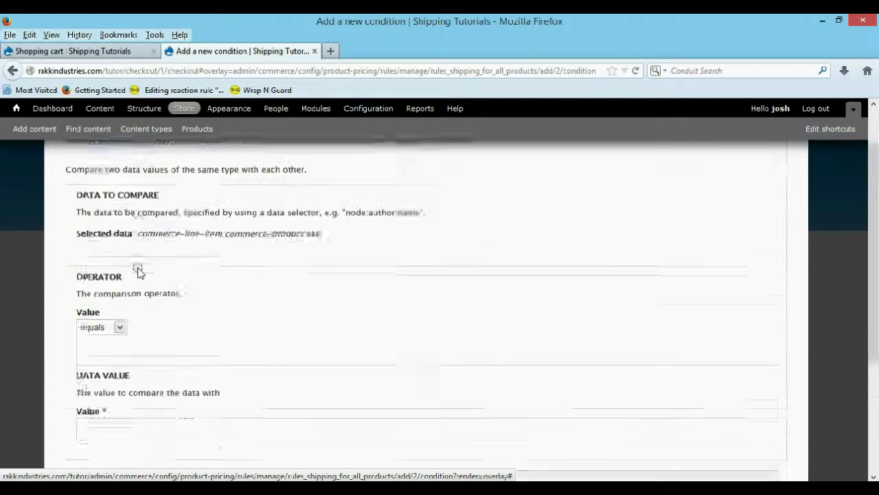
pyautogui.scroll(-6, 151, 316)
pyautogui.click(160, 257)
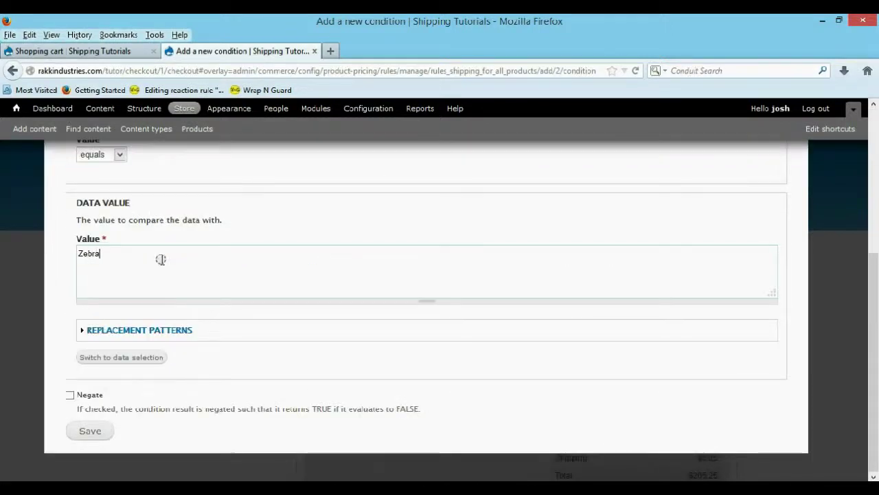
pyautogui.write('Zebra_001')
pyautogui.click(225, 237)
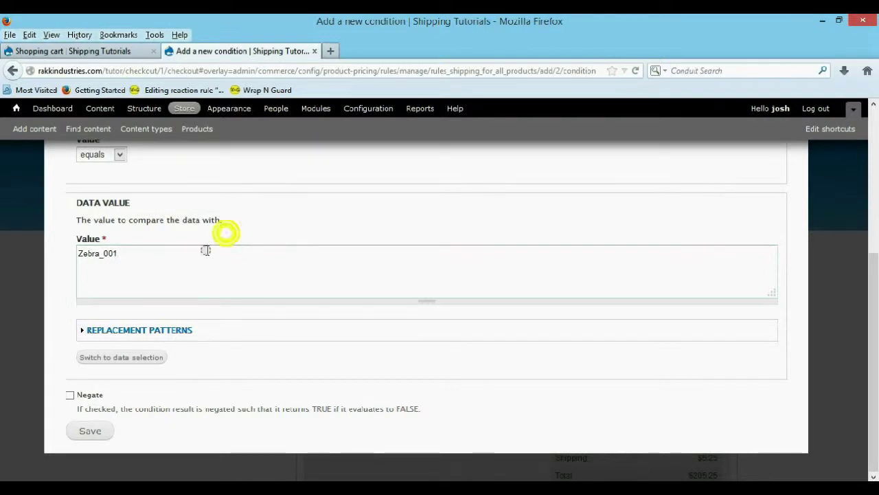
pyautogui.click(96, 431)
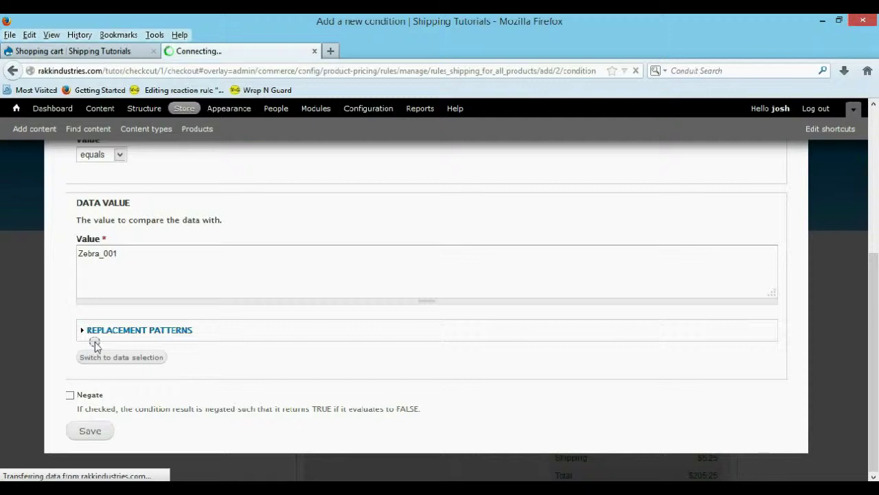
pyautogui.scroll(-4, 92, 343)
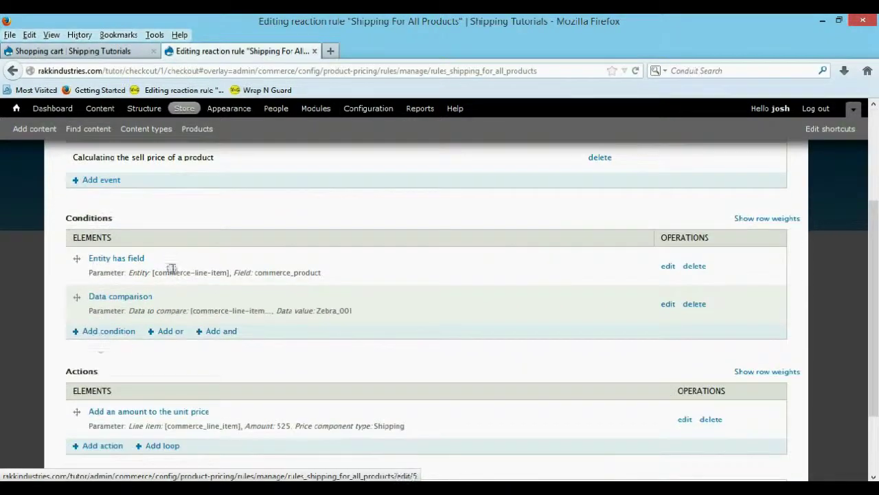
# Step: Change the 'Add an amount to the unit price' value from 525 to 1050 and save
pyautogui.scroll(-2, 174, 269)
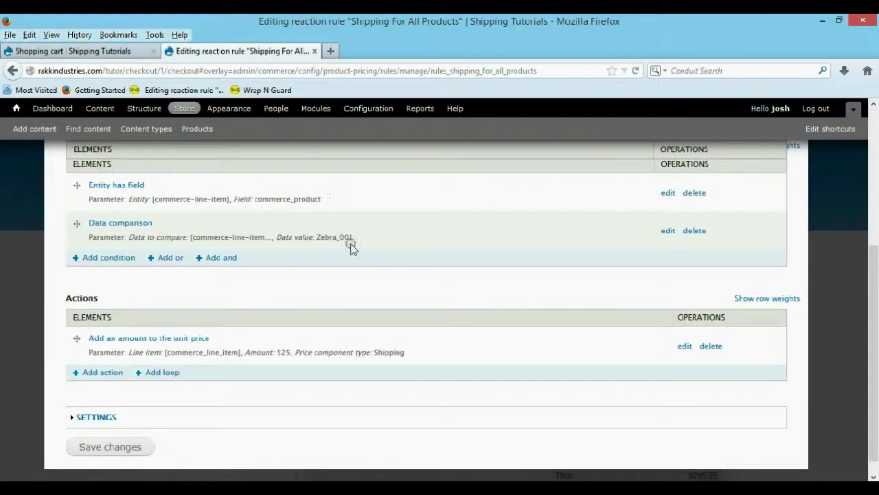
pyautogui.click(134, 340)
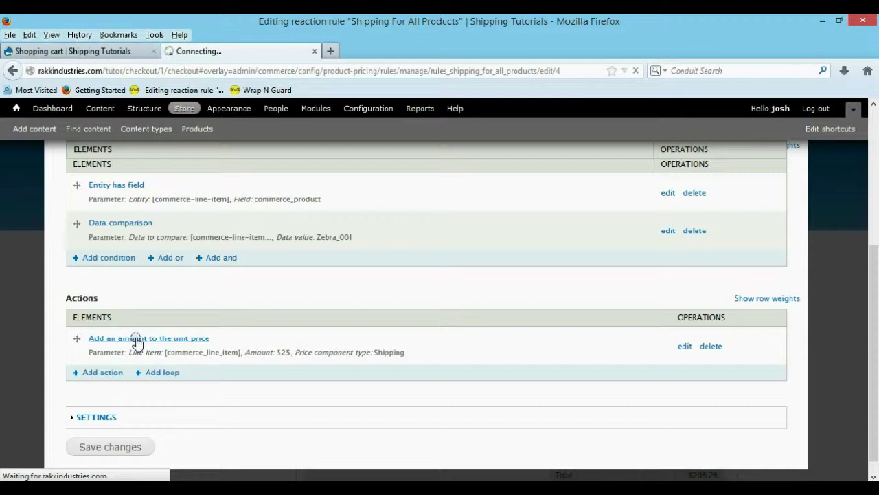
pyautogui.scroll(-2, 136, 341)
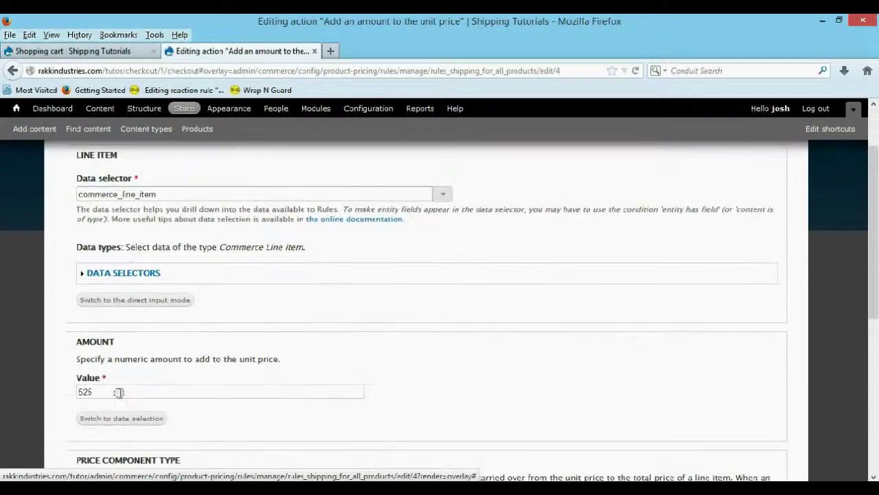
pyautogui.doubleClick(111, 392)
pyautogui.write('1050')
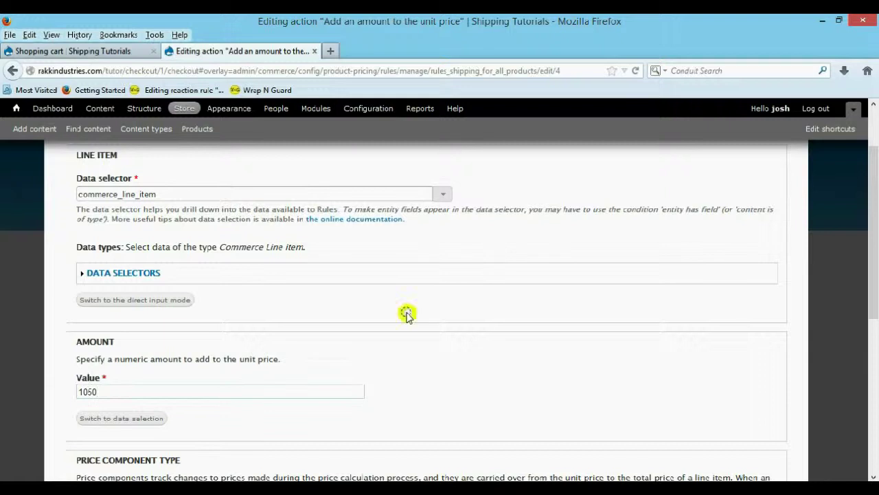
pyautogui.scroll(-6, 275, 378)
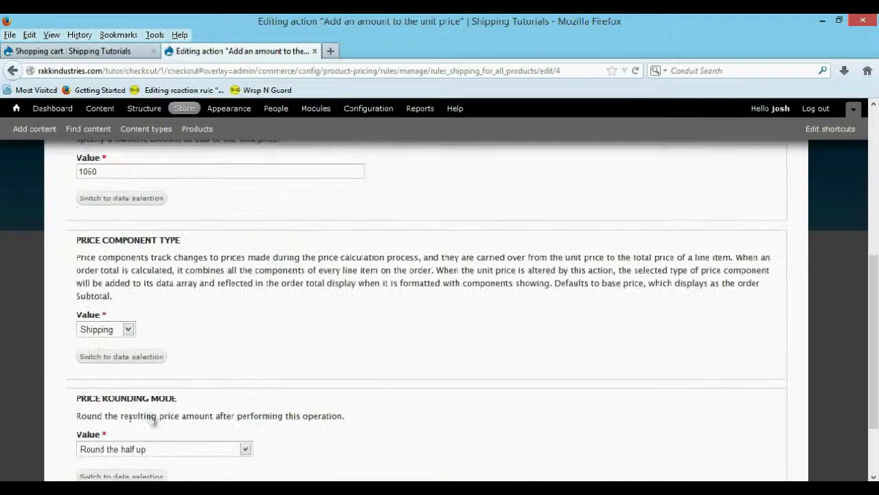
pyautogui.scroll(-2, 101, 419)
pyautogui.click(87, 430)
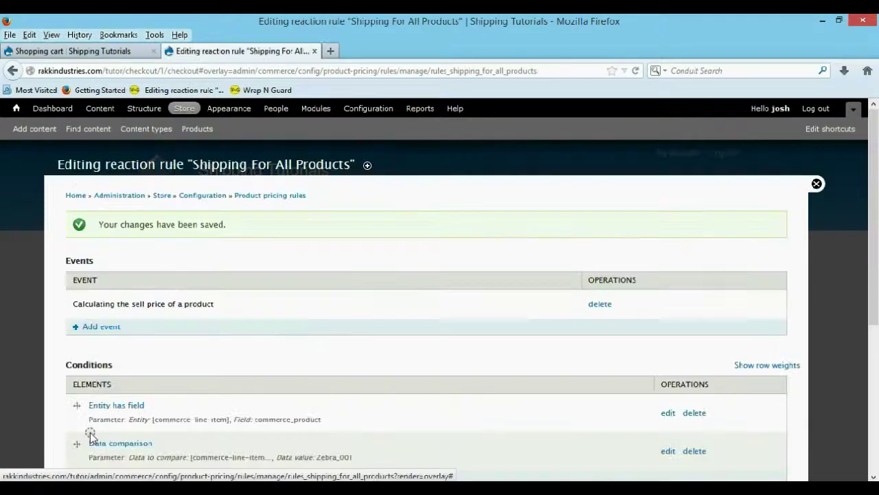
# Step: Save the rule under the name 'Shipping For Zebra' and return to the Store overview
pyautogui.scroll(-5, 90, 434)
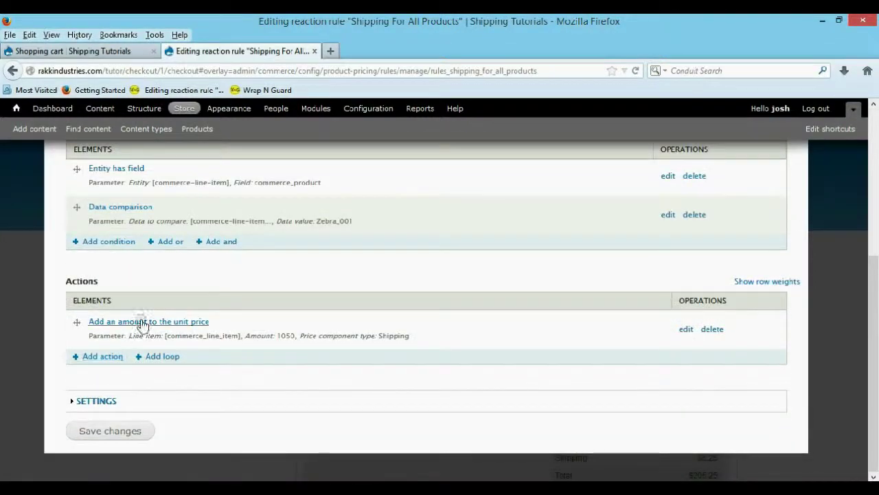
pyautogui.click(96, 402)
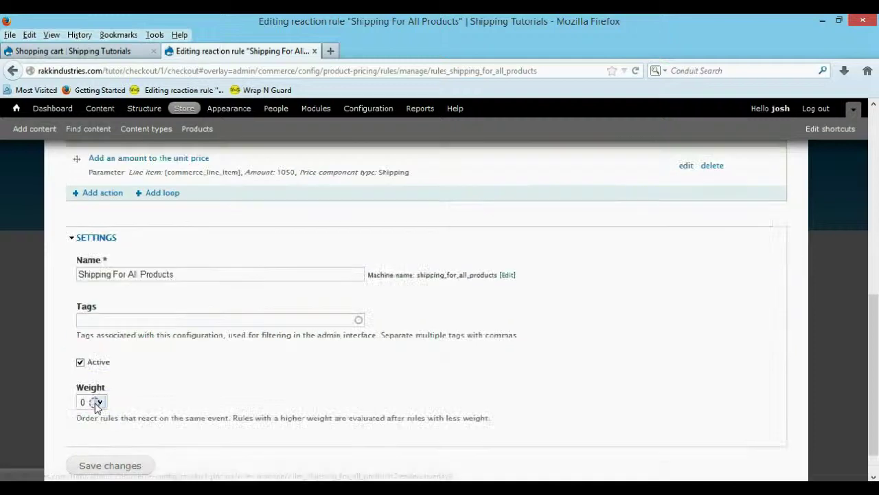
pyautogui.moveTo(174, 274); pyautogui.dragTo(132, 276)
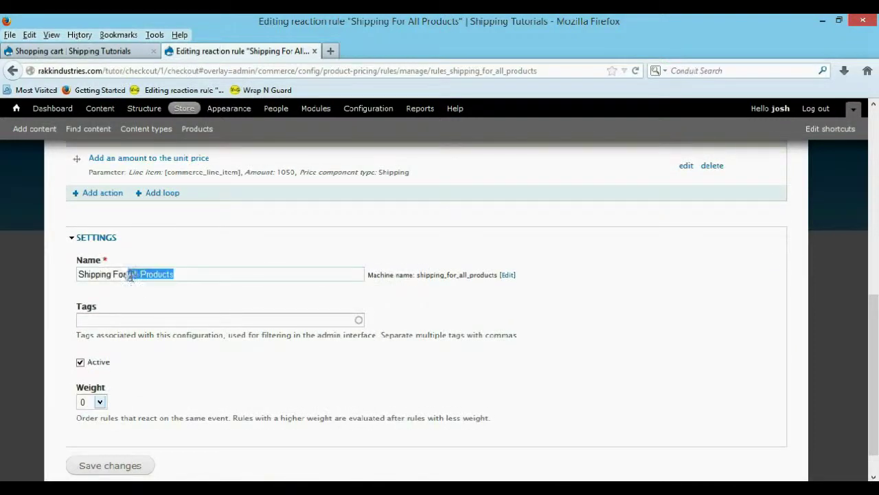
pyautogui.write('Ze')
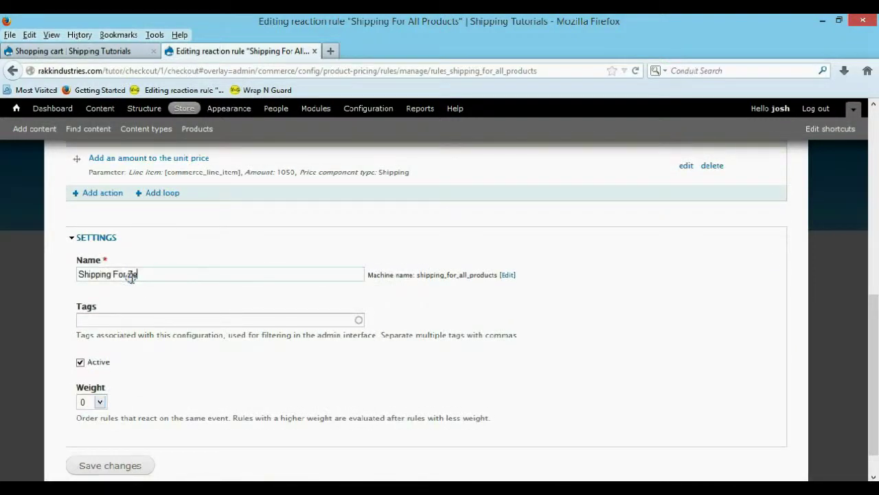
pyautogui.scroll(-1, 131, 282)
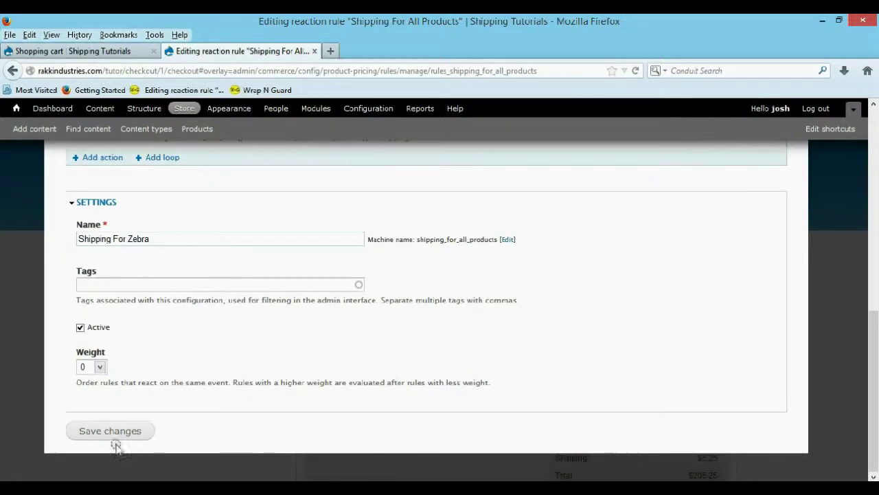
pyautogui.click(115, 432)
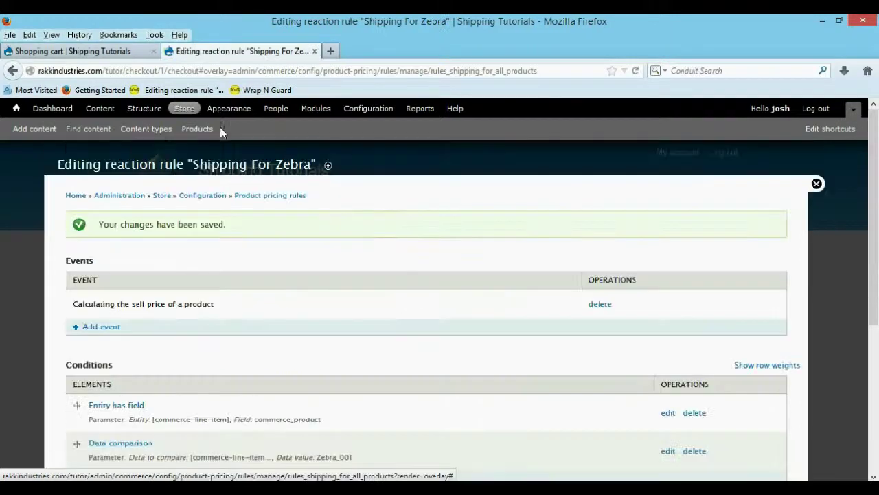
pyautogui.click(189, 110)
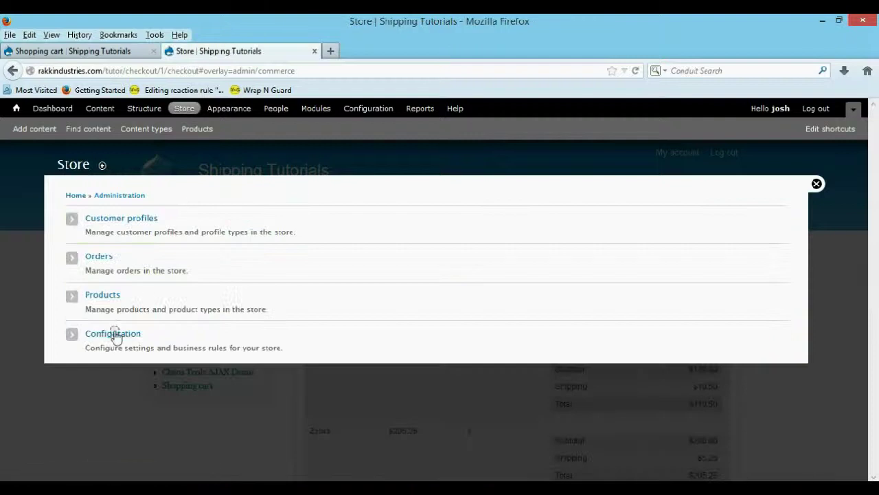
# Step: Edit the Shipping For Snake pricing rule and start adding a condition
pyautogui.click(112, 334)
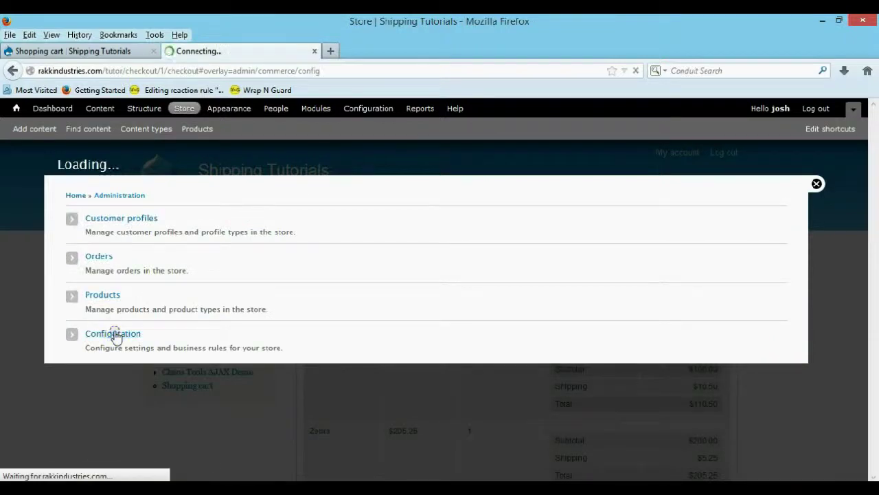
pyautogui.scroll(-3, 114, 335)
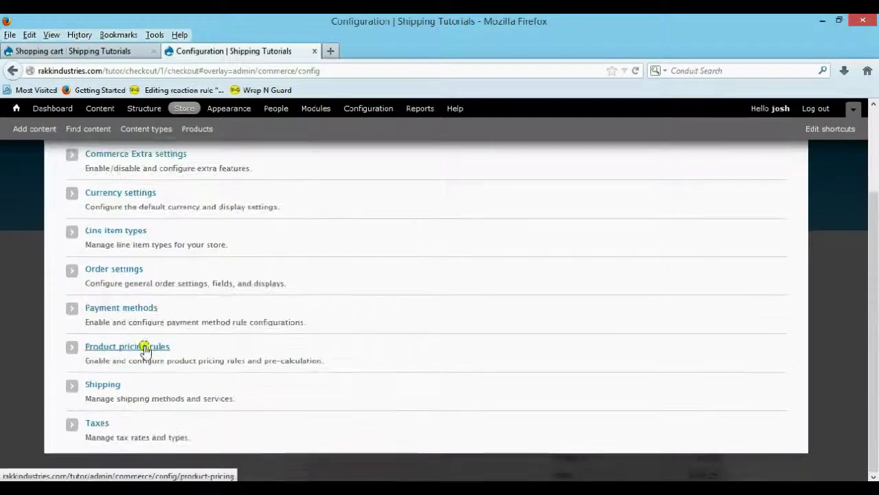
pyautogui.click(145, 349)
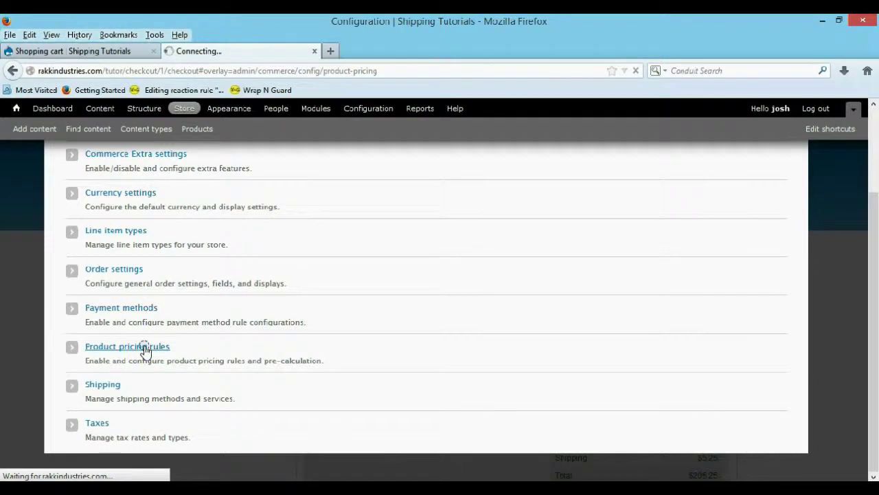
pyautogui.scroll(-3, 140, 347)
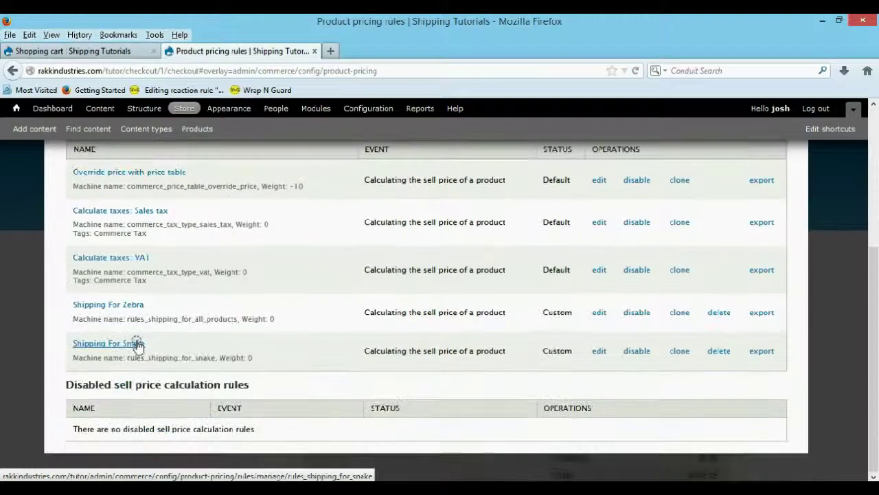
pyautogui.click(598, 350)
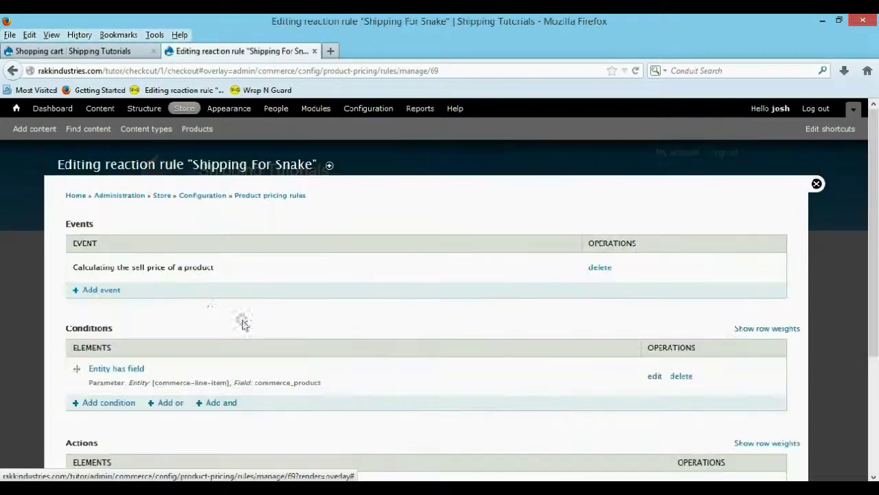
pyautogui.scroll(-3, 165, 309)
pyautogui.click(110, 257)
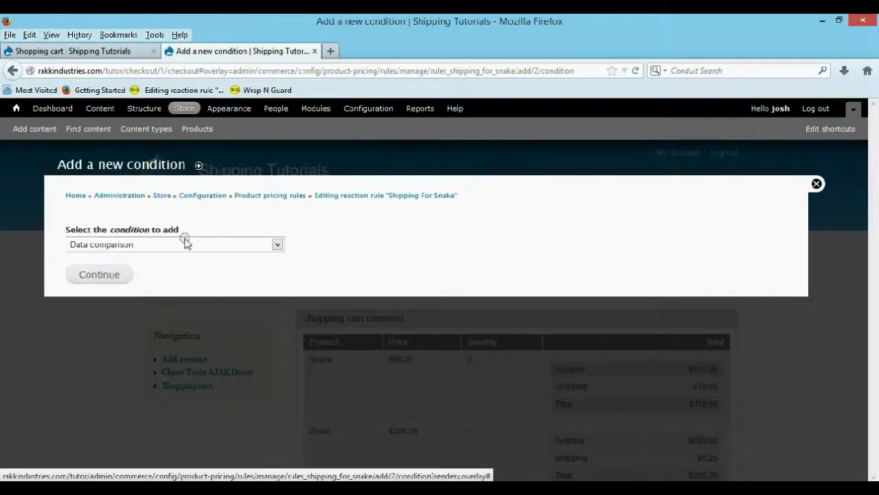
# Step: Set up a Data comparison condition on commerce-line-item:commerce-product:sku
pyautogui.click(185, 242)
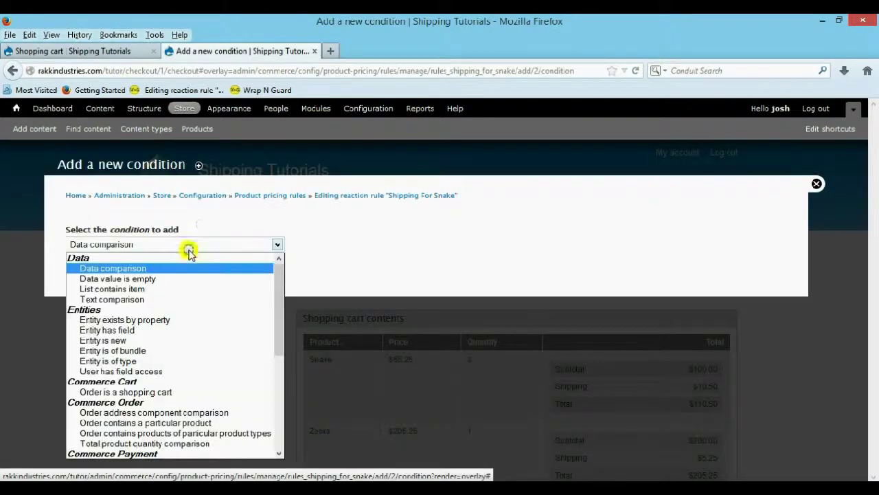
pyautogui.click(196, 239)
pyautogui.click(96, 278)
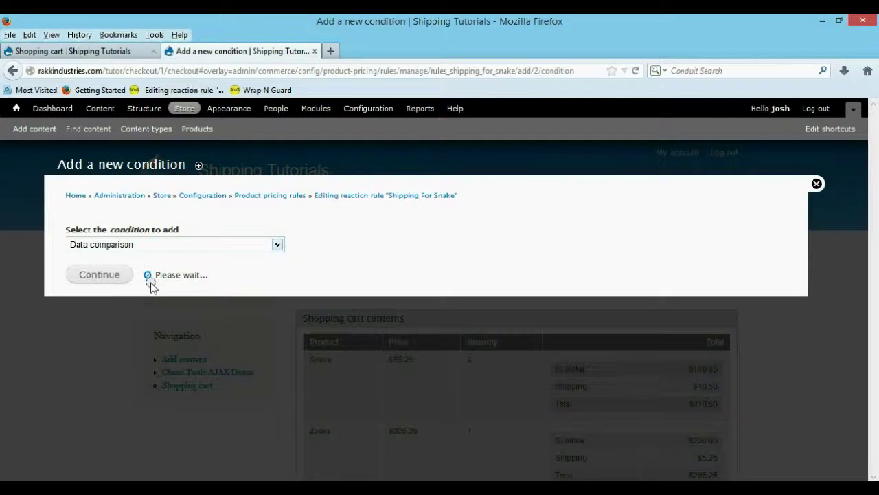
pyautogui.click(141, 300)
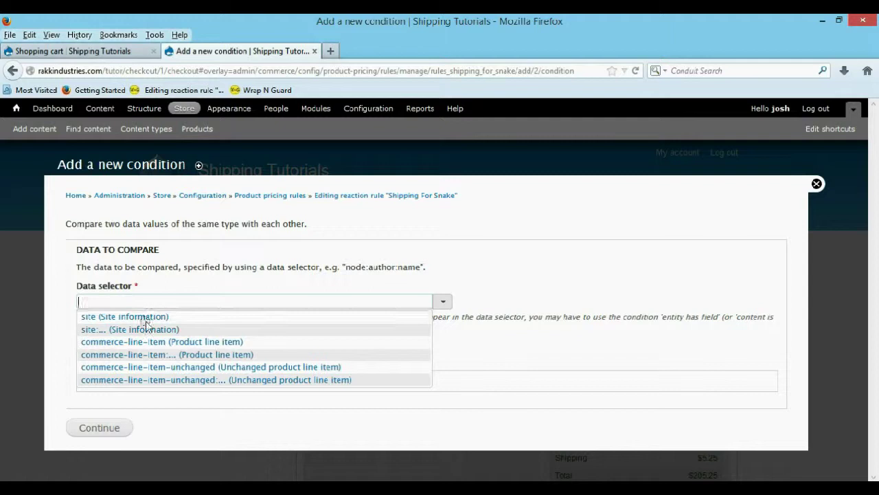
pyautogui.click(153, 354)
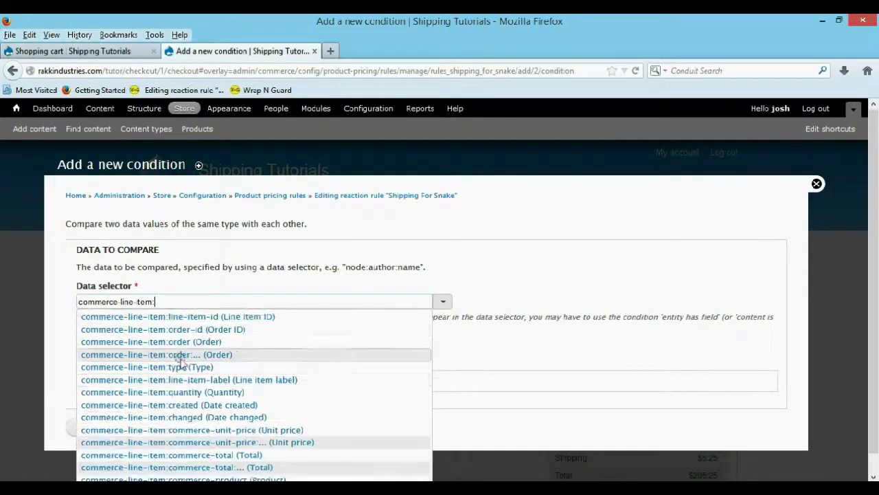
pyautogui.scroll(-1, 196, 359)
pyautogui.click(252, 474)
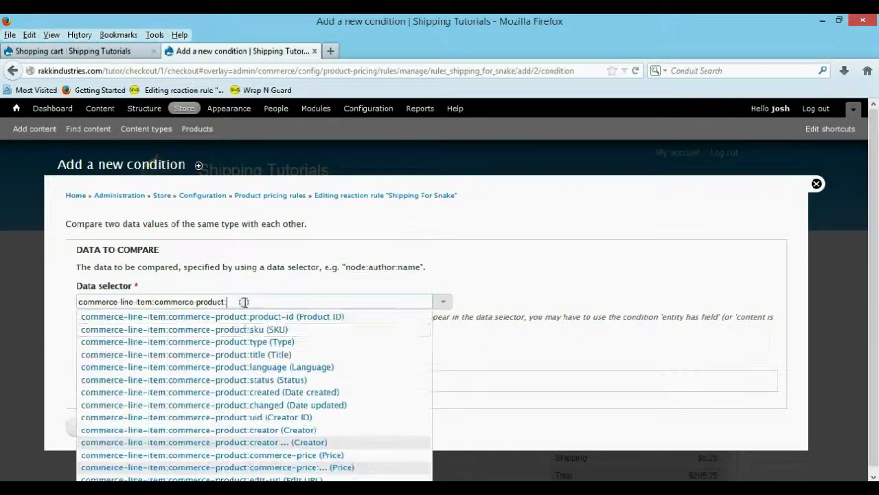
pyautogui.click(248, 329)
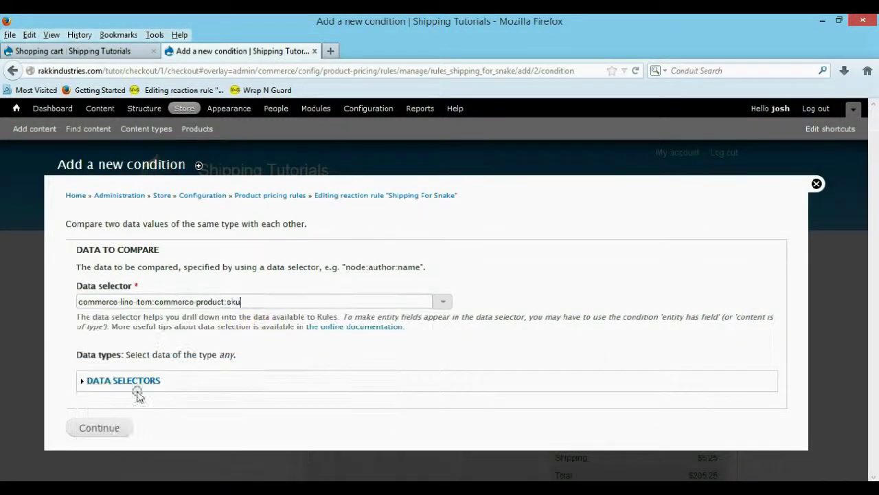
pyautogui.click(120, 427)
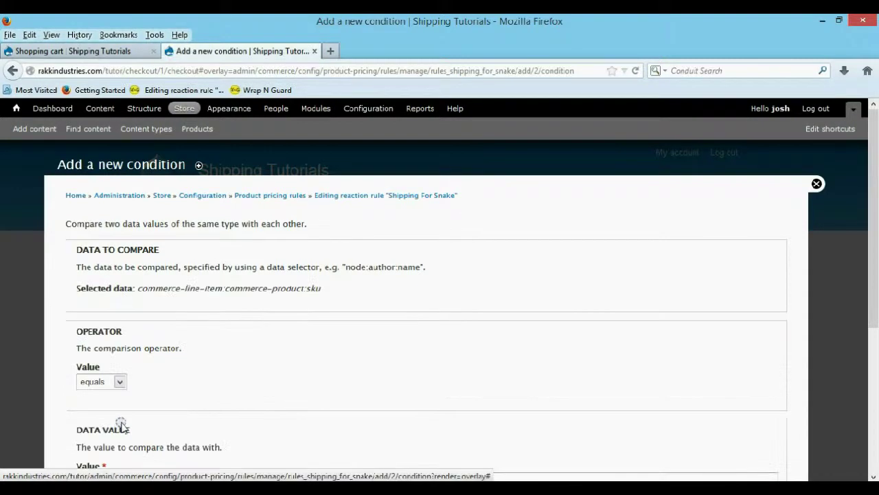
# Step: Save the condition with value Snake_001 and go back to the shopping cart
pyautogui.scroll(-5, 120, 424)
pyautogui.click(174, 276)
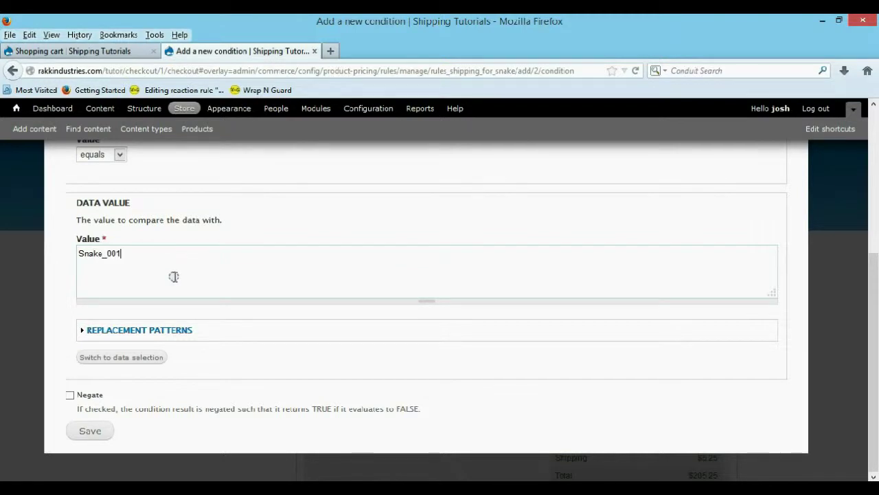
pyautogui.click(103, 431)
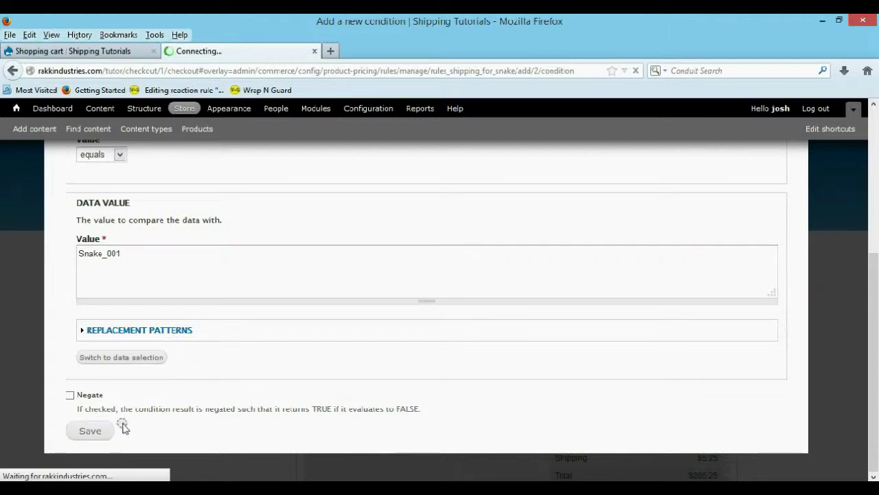
pyautogui.click(124, 52)
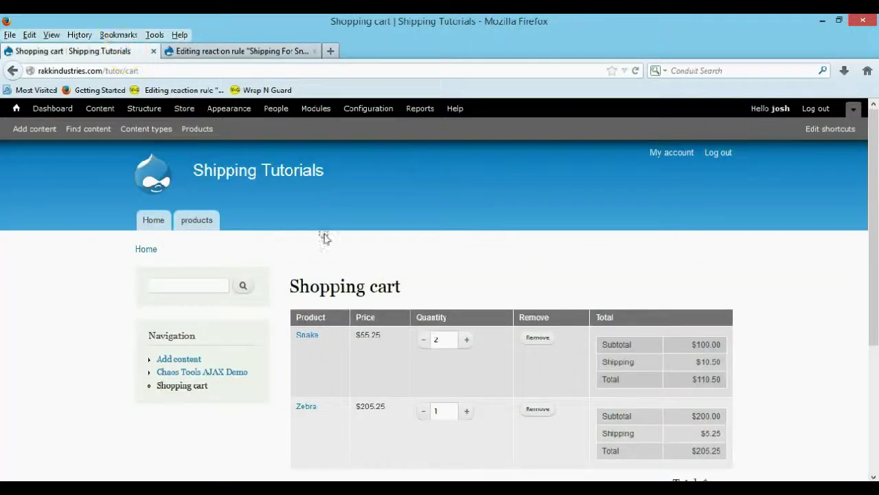
# Step: Reload the cart and reduce Snake to quantity 1, giving $5.25 and $10.50 shipping
pyautogui.scroll(-2, 412, 210)
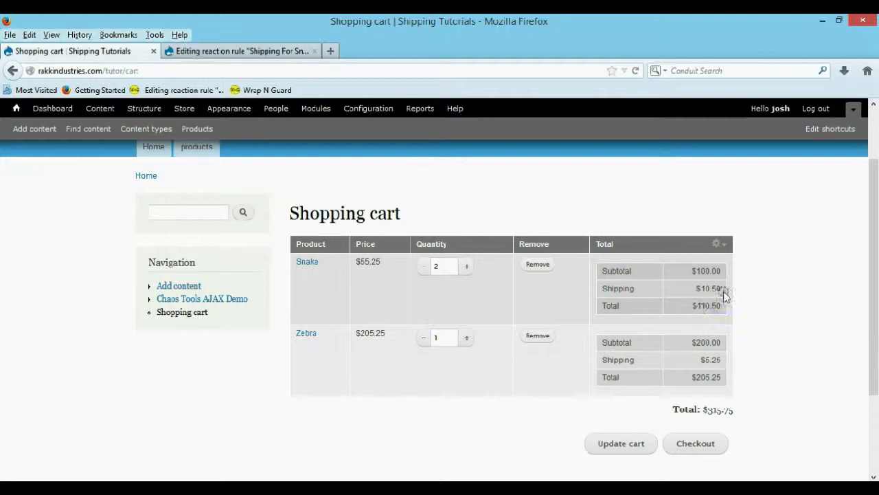
pyautogui.moveTo(720, 289); pyautogui.dragTo(696, 290)
pyautogui.click(634, 70)
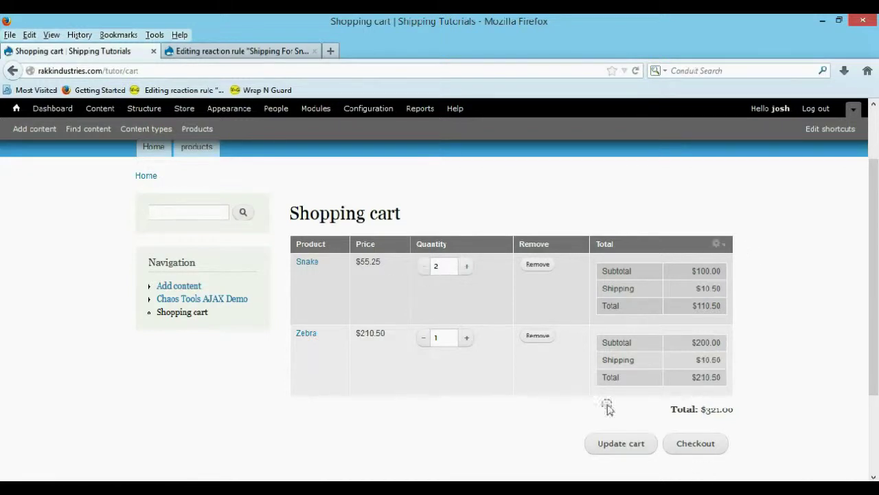
pyautogui.click(424, 268)
pyautogui.click(634, 444)
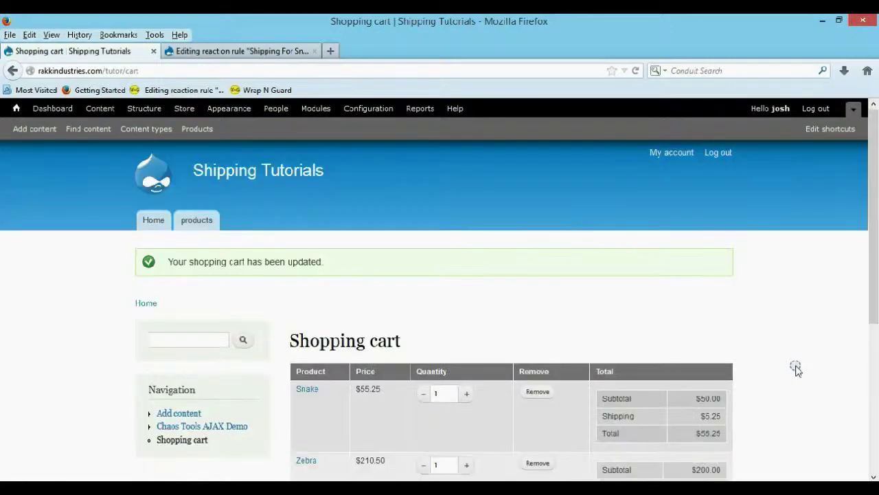
pyautogui.scroll(-5, 796, 369)
pyautogui.scroll(2, 665, 237)
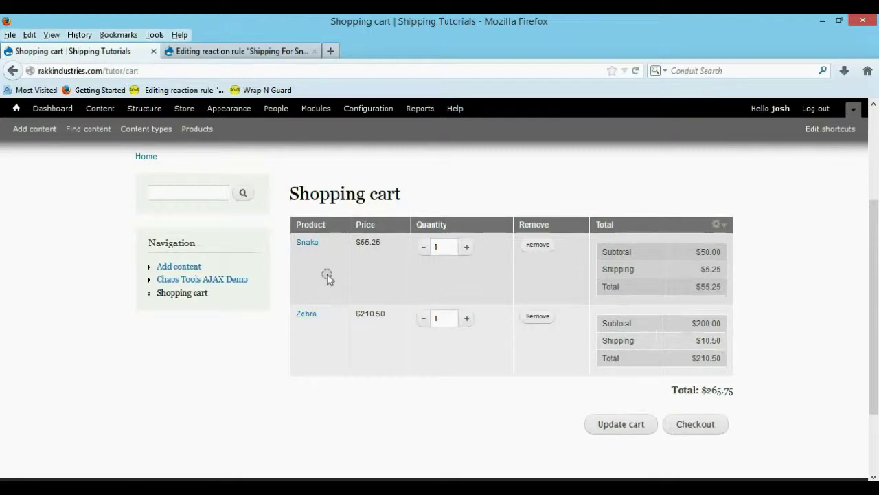
pyautogui.click(204, 149)
# Step: Add Lion to the cart from the products page; it shows $300 with no shipping
pyautogui.scroll(-2, 363, 334)
pyautogui.scroll(-4, 254, 305)
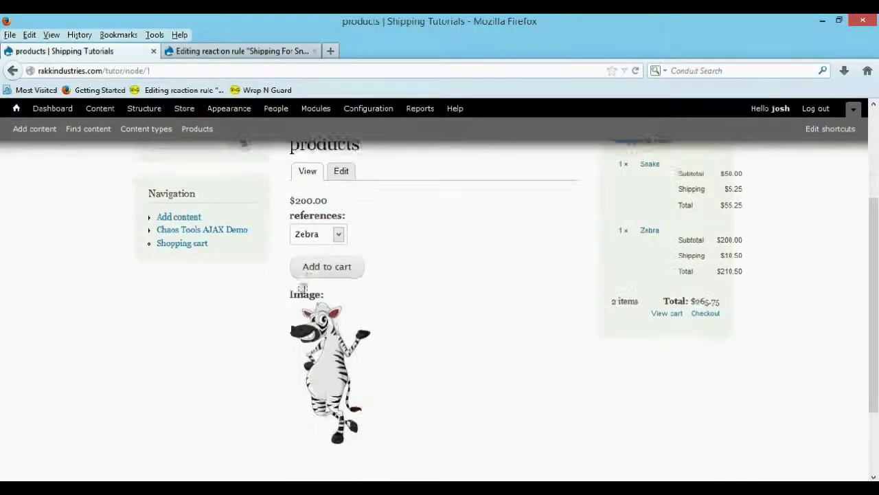
pyautogui.click(336, 229)
pyautogui.click(310, 289)
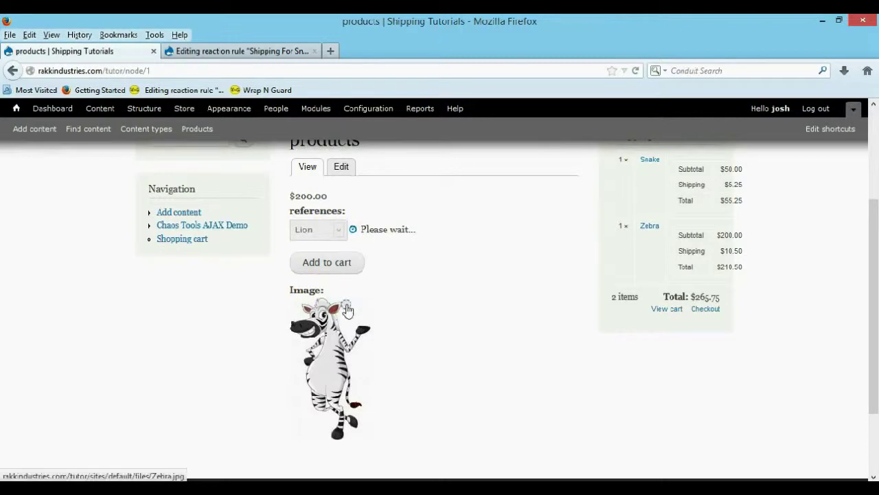
pyautogui.click(343, 264)
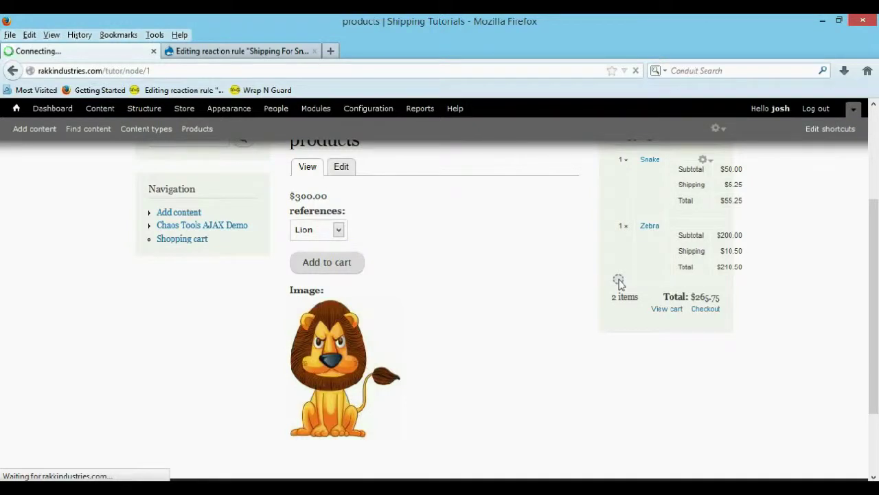
# Step: Select Lion again in the product references dropdown
pyautogui.scroll(-5, 619, 280)
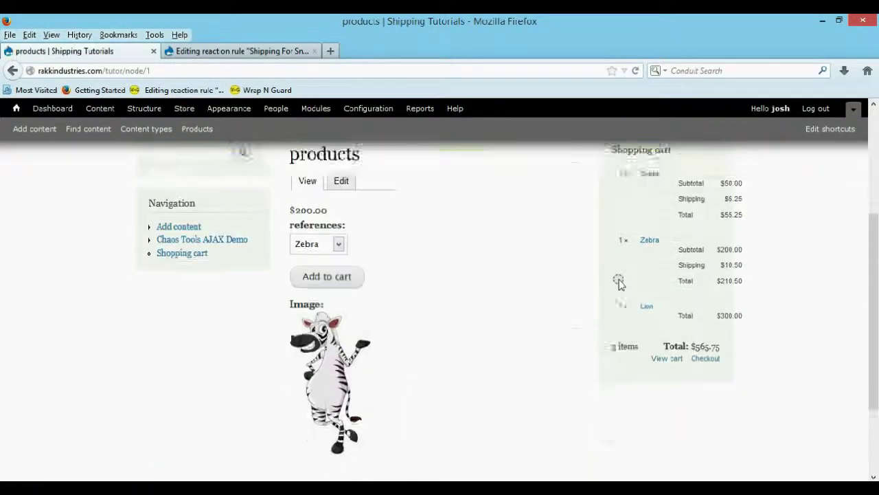
pyautogui.scroll(2, 588, 280)
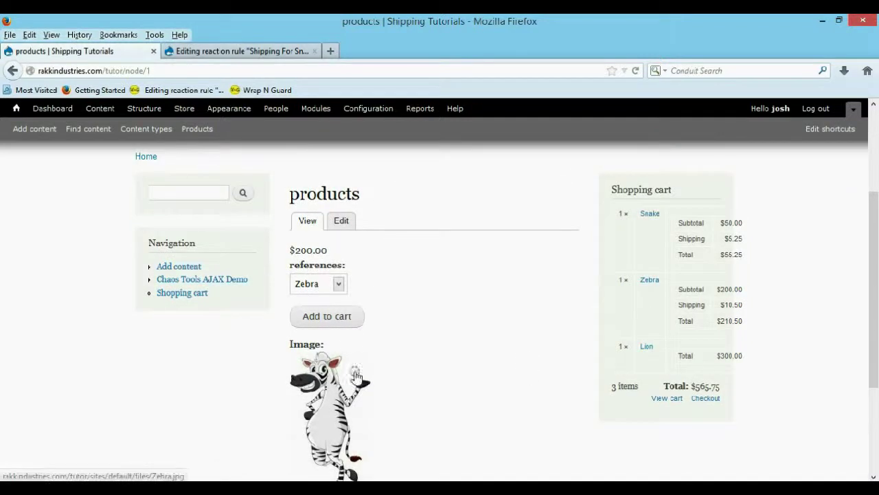
pyautogui.click(337, 286)
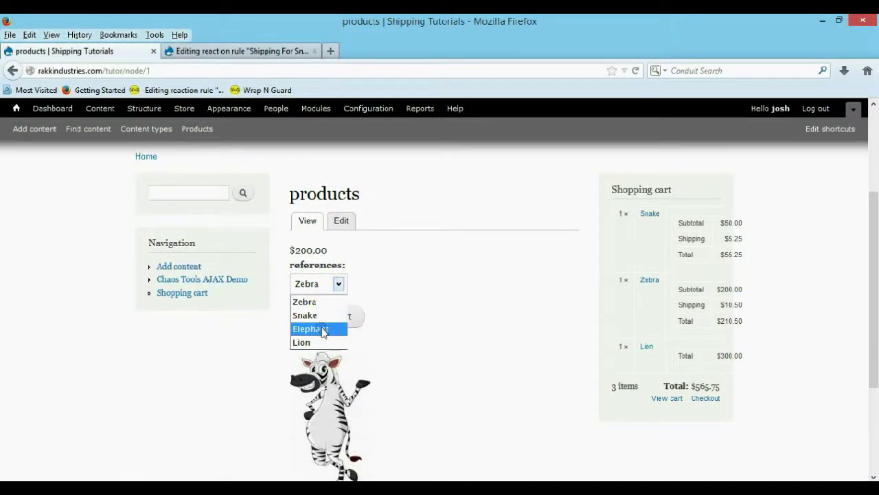
pyautogui.click(313, 342)
# Step: Return to the editing page of the Shipping For Snake rule
pyautogui.click(289, 51)
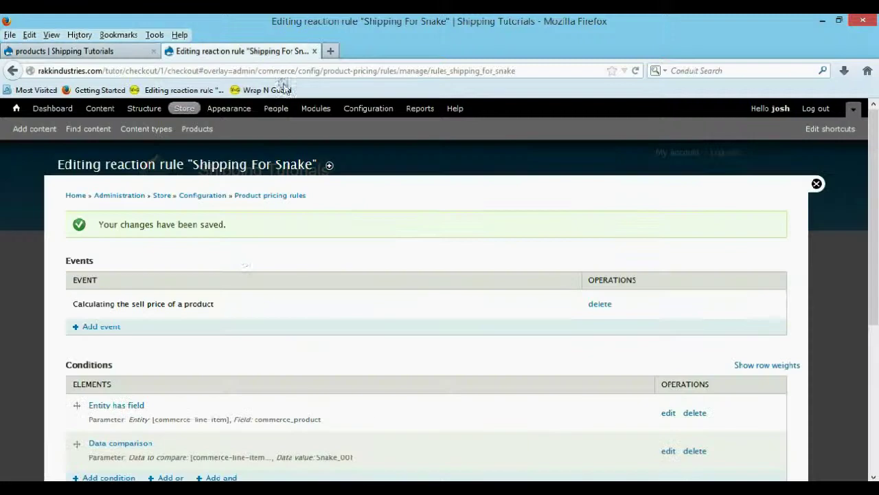
pyautogui.scroll(-4, 240, 257)
pyautogui.scroll(4, 240, 256)
# Step: Go to Store > Product pricing rules and clone the Shipping For Zebra rule
pyautogui.click(162, 196)
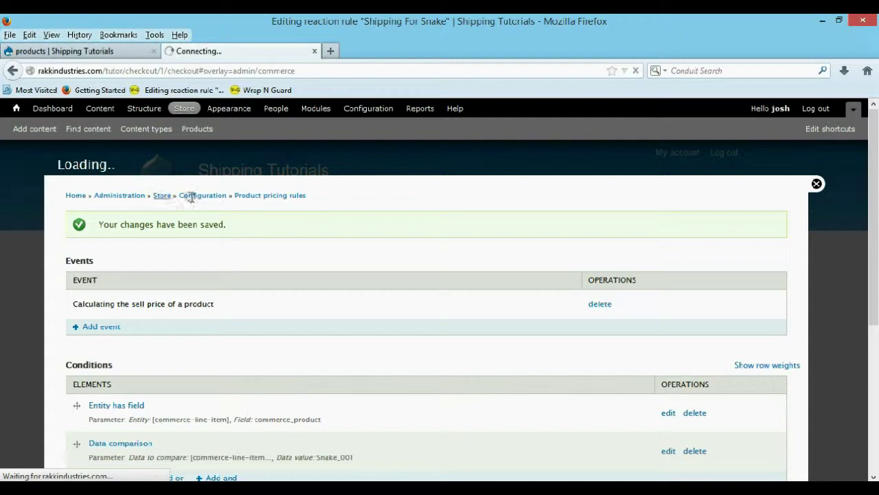
pyautogui.click(261, 198)
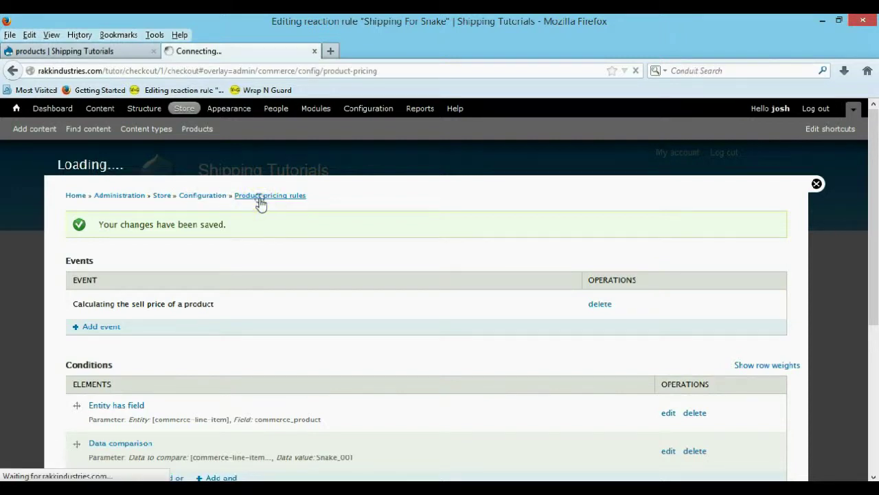
pyautogui.scroll(-5, 251, 246)
pyautogui.scroll(-1, 251, 246)
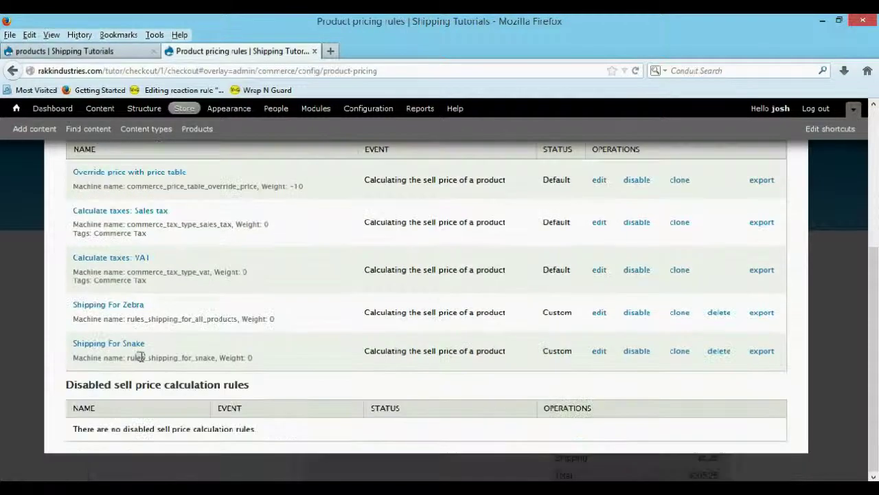
pyautogui.click(683, 314)
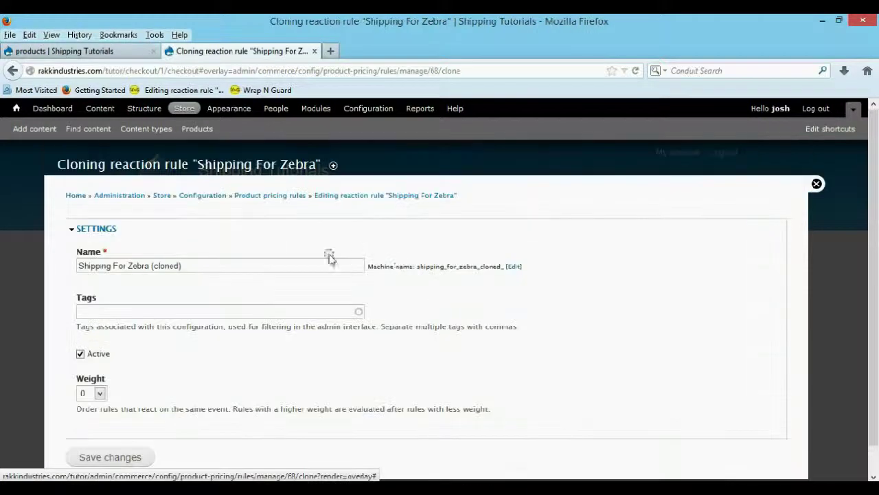
# Step: Rename the Zebra copy to 'Shipping For Lion' and save it
pyautogui.moveTo(210, 267)
pyautogui.mouseDown()
pyautogui.moveTo(118, 264)
pyautogui.moveTo(129, 264)
pyautogui.mouseUp()
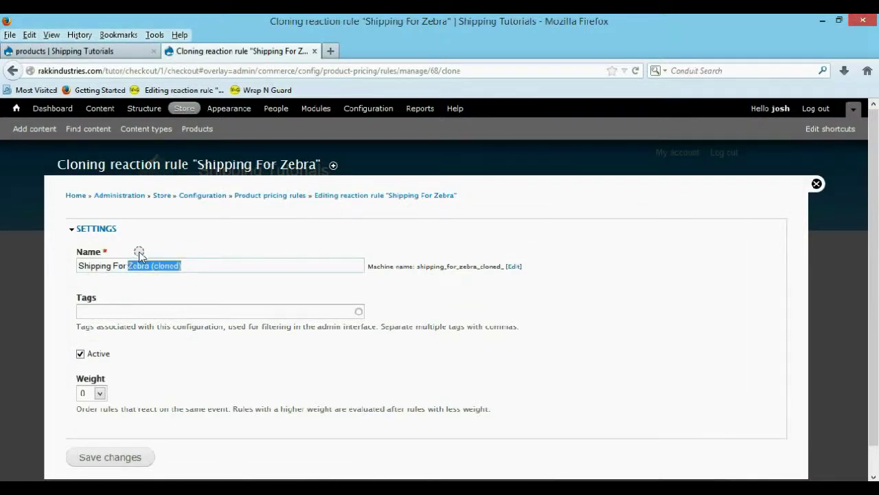
pyautogui.write('Li')
pyautogui.click(129, 459)
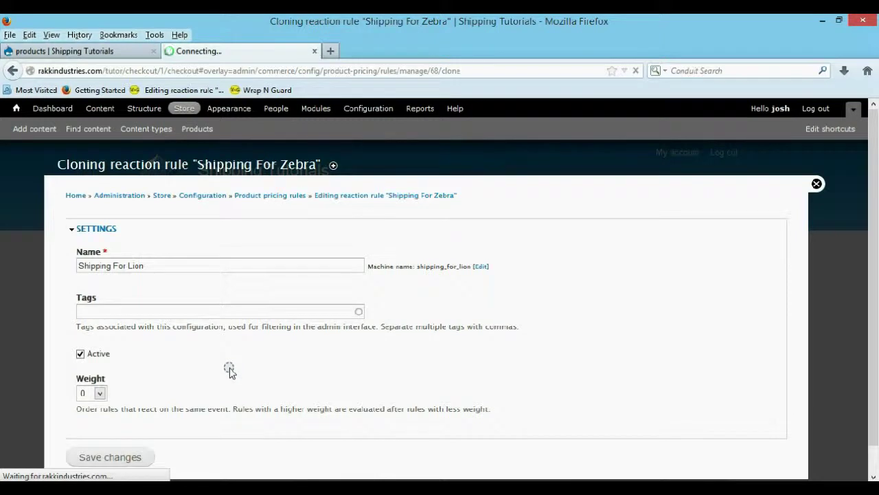
pyautogui.scroll(-4, 227, 367)
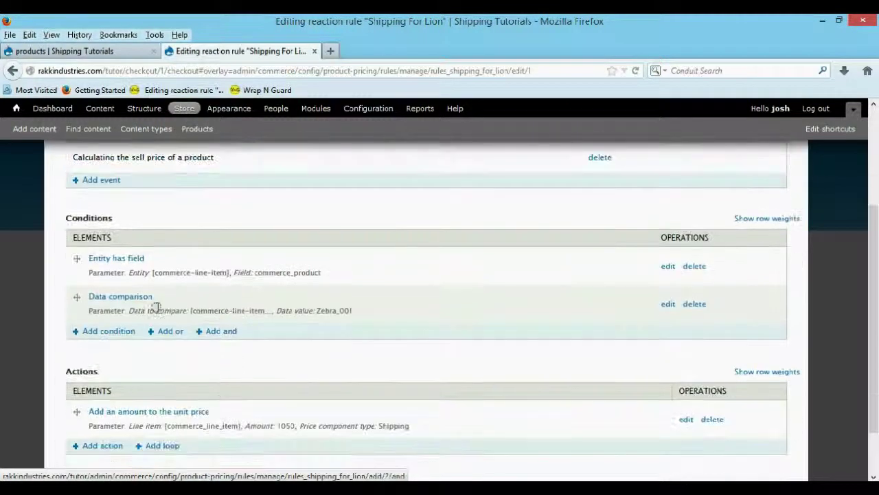
# Step: Change the Data comparison condition's value from Zebra_001 to Lion_001 and save it
pyautogui.moveTo(353, 311); pyautogui.dragTo(314, 313)
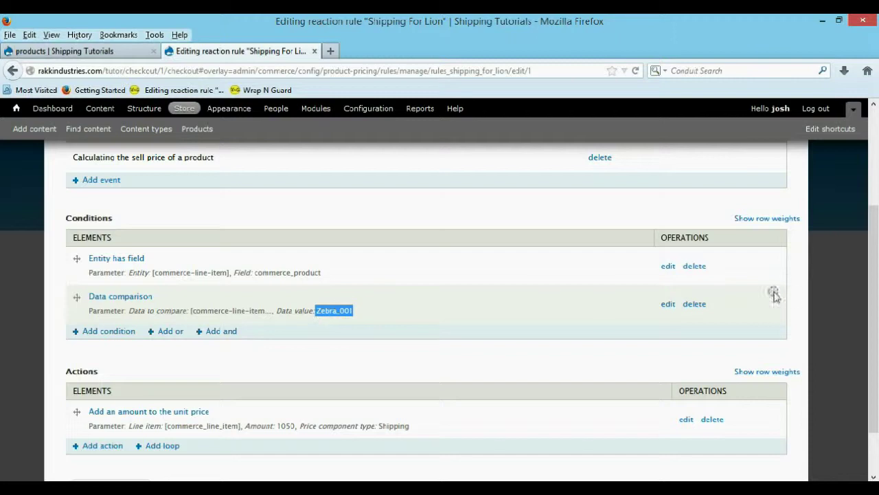
pyautogui.click(666, 305)
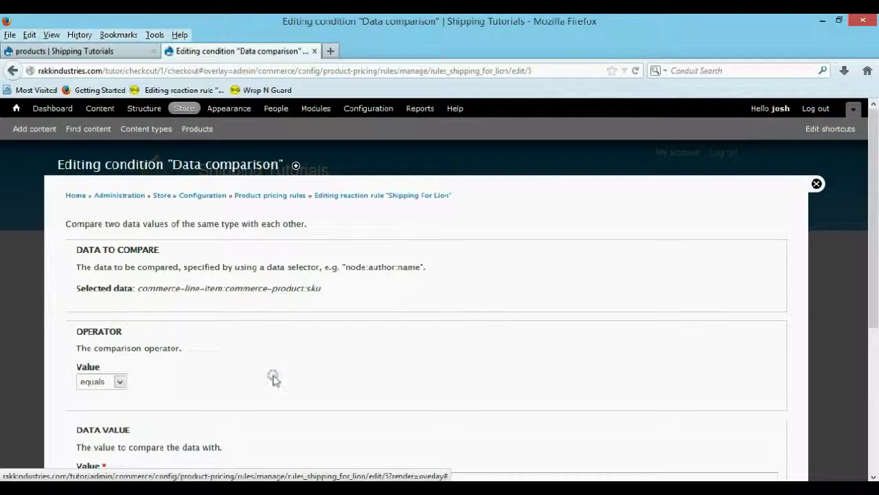
pyautogui.scroll(-4, 275, 377)
pyautogui.doubleClick(86, 333)
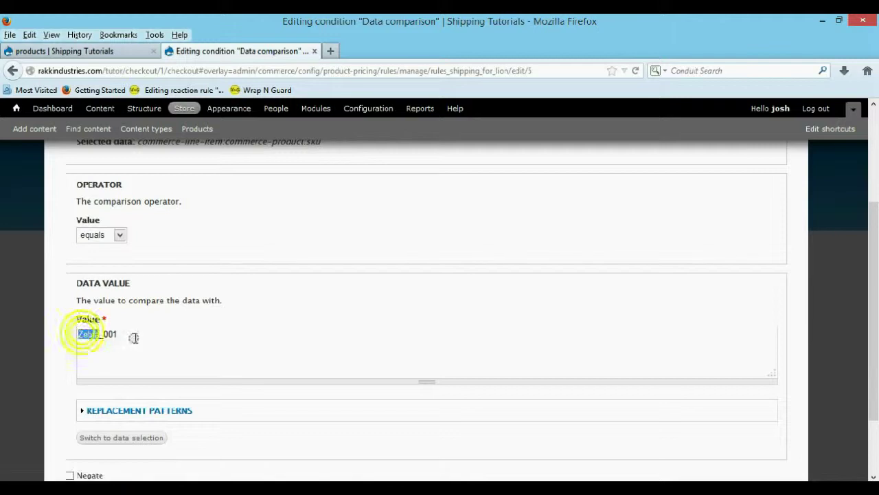
pyautogui.write('Lion')
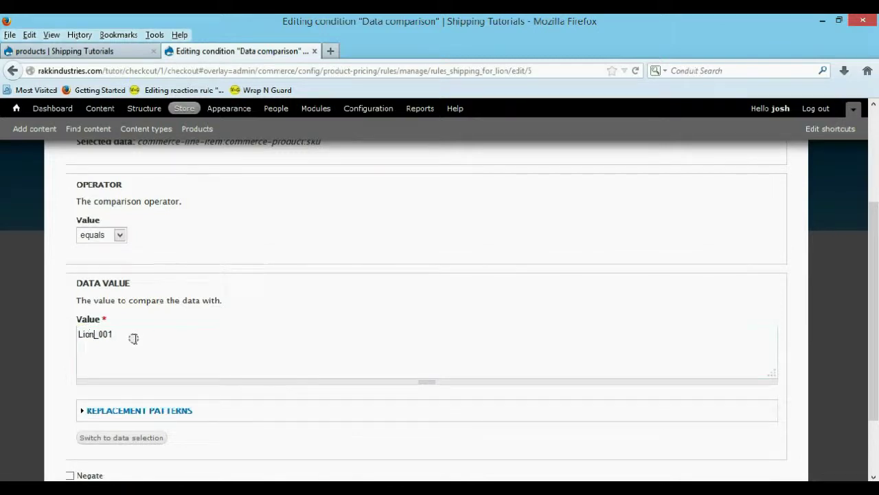
pyautogui.scroll(-2, 132, 337)
pyautogui.click(101, 431)
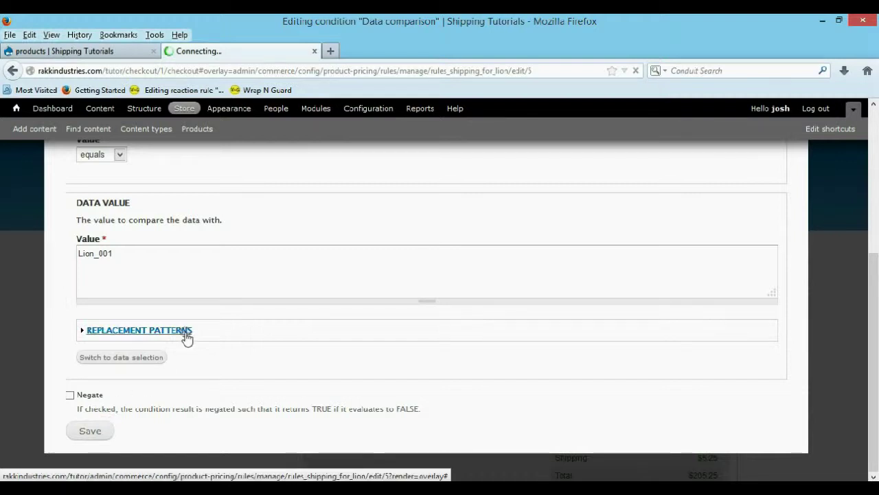
pyautogui.scroll(-3, 244, 346)
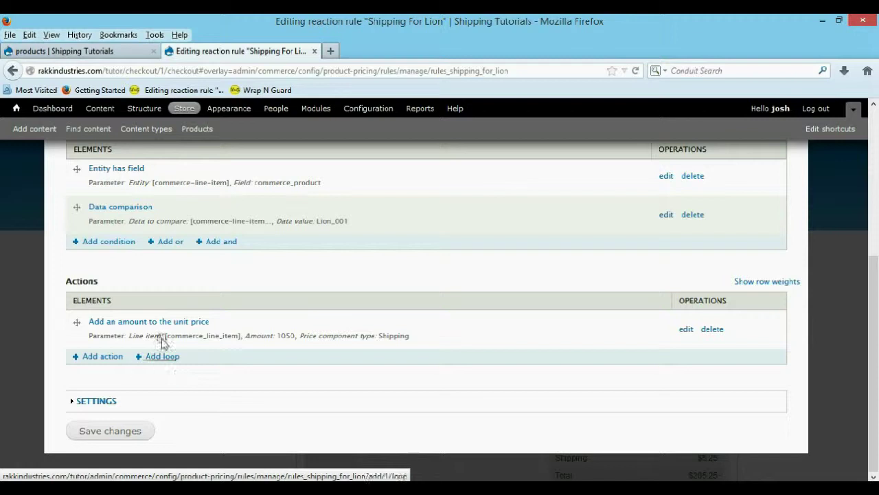
# Step: Change the add-amount action's shipping value from 1050 to 850 and save the rule
pyautogui.click(184, 323)
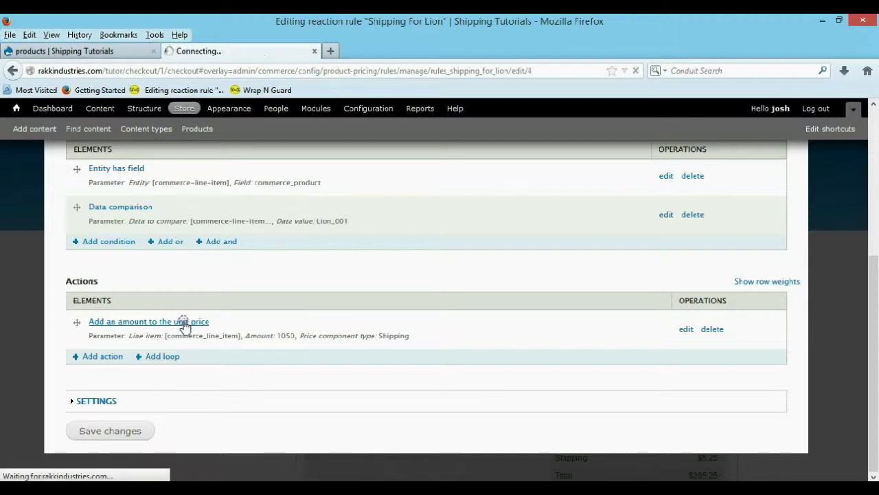
pyautogui.scroll(-7, 183, 322)
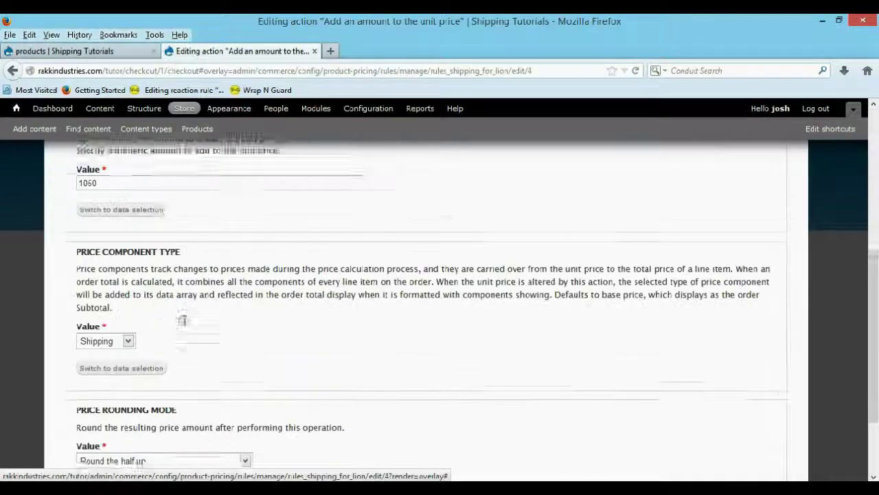
pyautogui.click(78, 171)
pyautogui.doubleClick(79, 171)
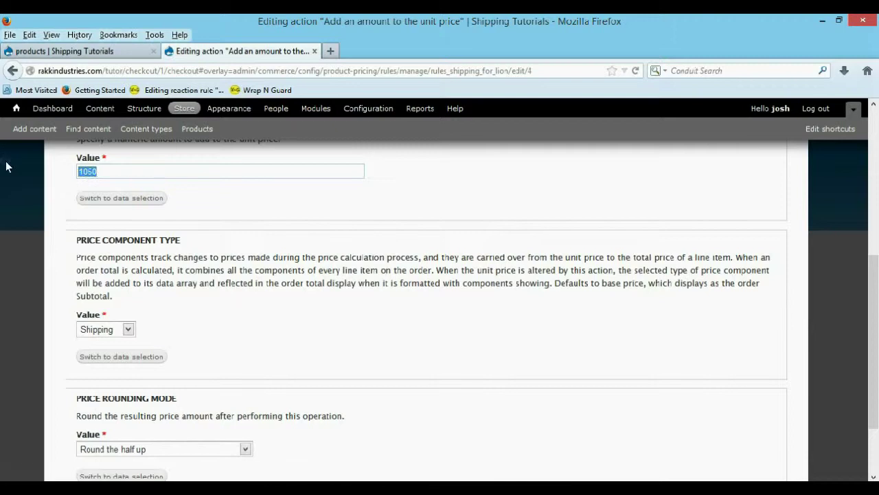
pyautogui.scroll(-3, 42, 261)
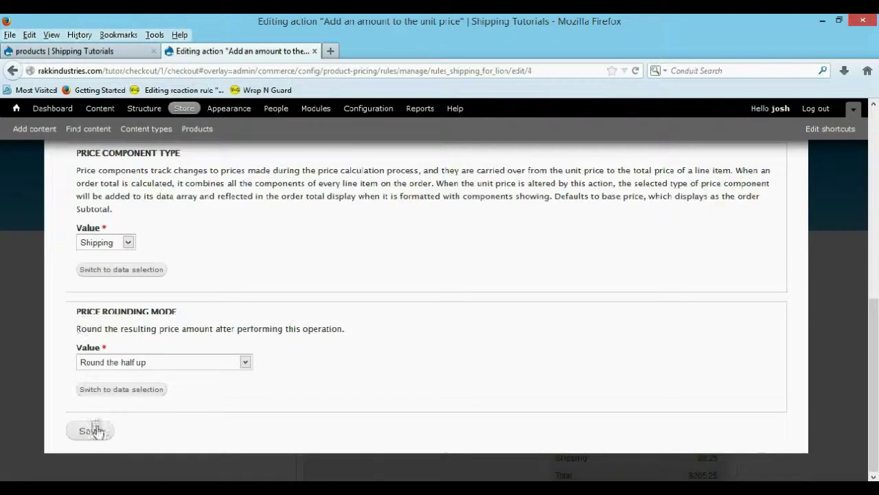
pyautogui.click(89, 430)
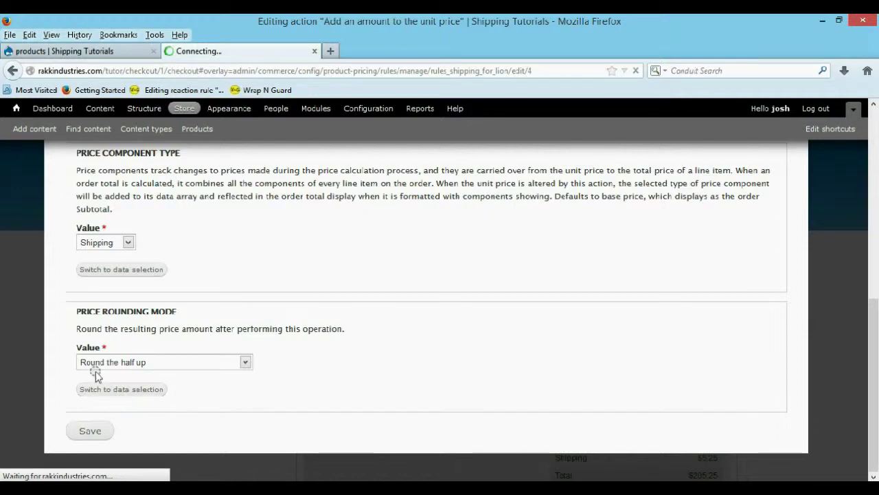
pyautogui.scroll(-4, 87, 371)
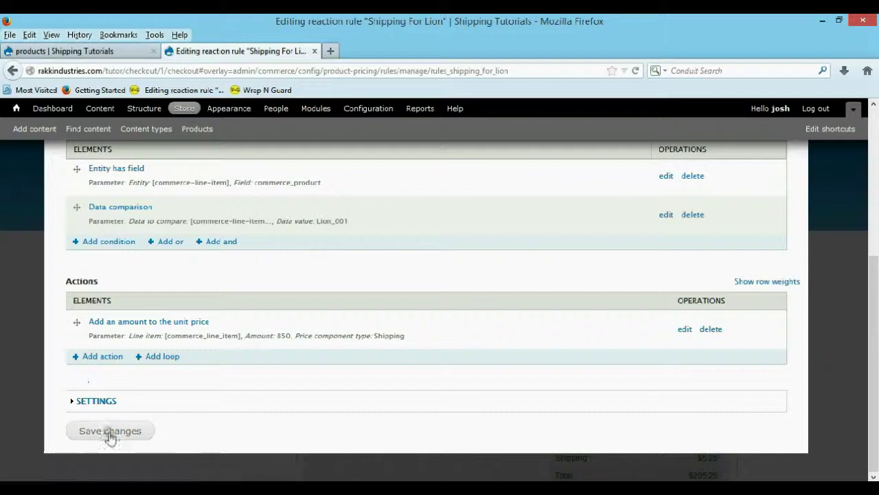
pyautogui.click(110, 431)
# Step: Open the cart and check Lion's $8.50 shipping, $308.50 line and $574.25 total
pyautogui.click(128, 52)
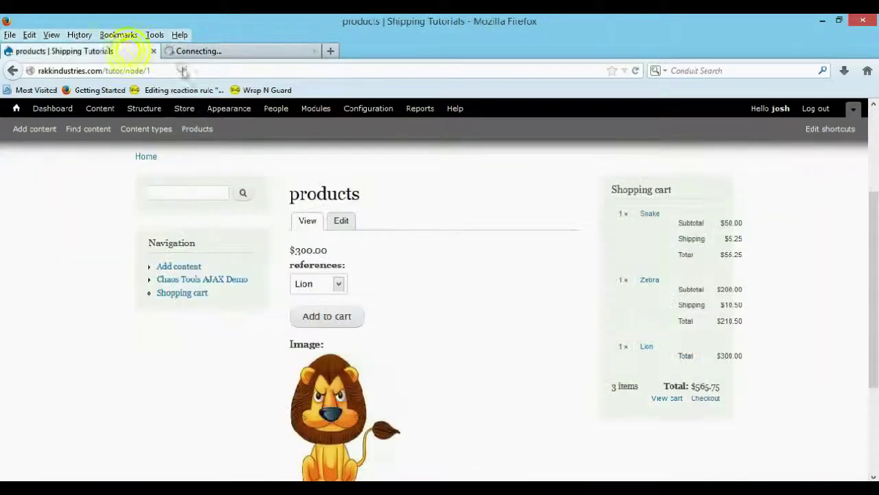
pyautogui.click(667, 400)
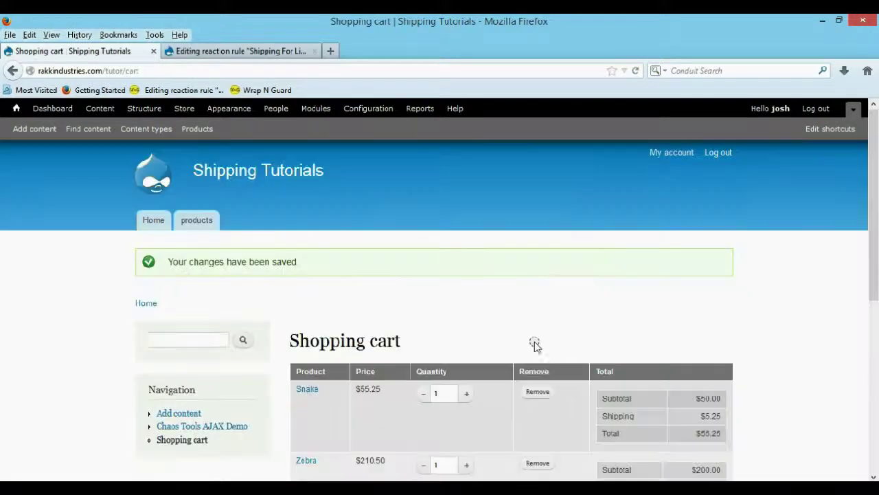
pyautogui.scroll(-3, 520, 334)
pyautogui.scroll(-2, 519, 333)
pyautogui.scroll(4, 519, 333)
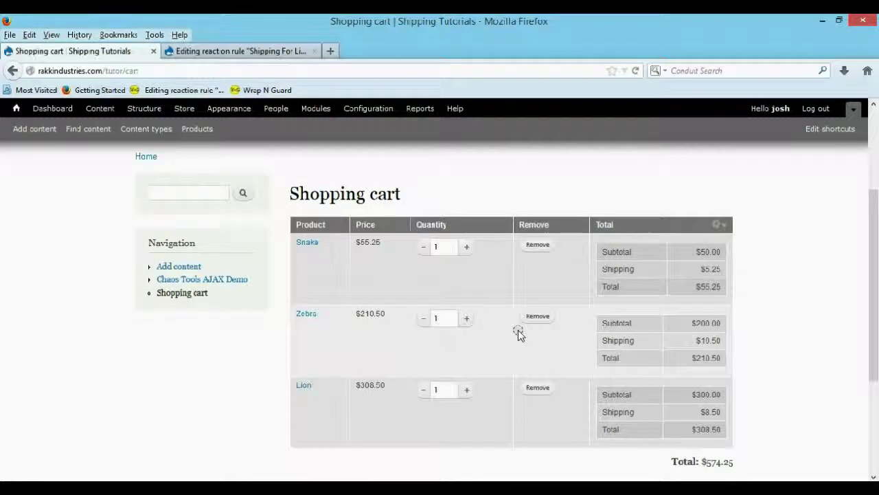
pyautogui.scroll(3, 519, 333)
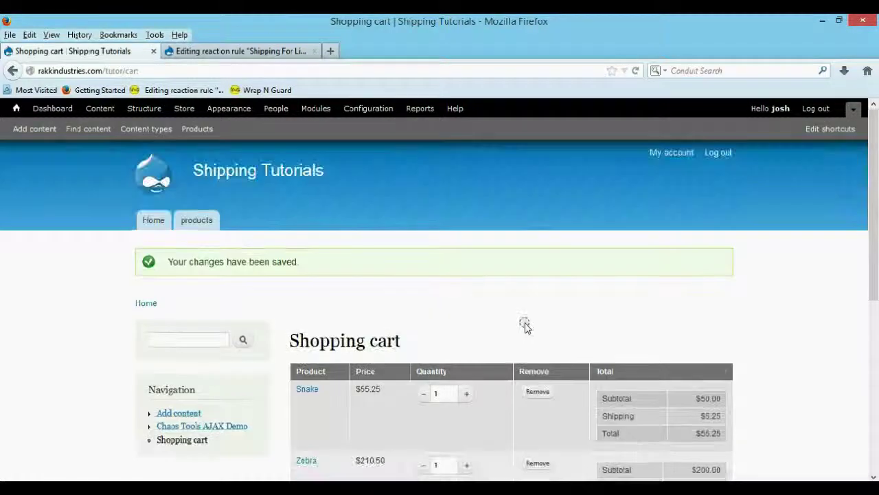